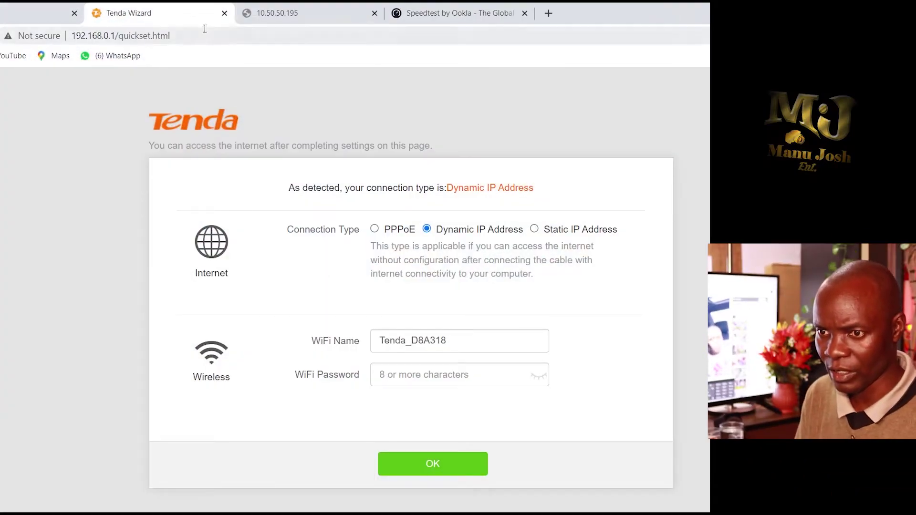
# - Close the old Tenda Wizard tab and load 192.168.0.1 in a new browser tab
pyautogui.click(180, 35)
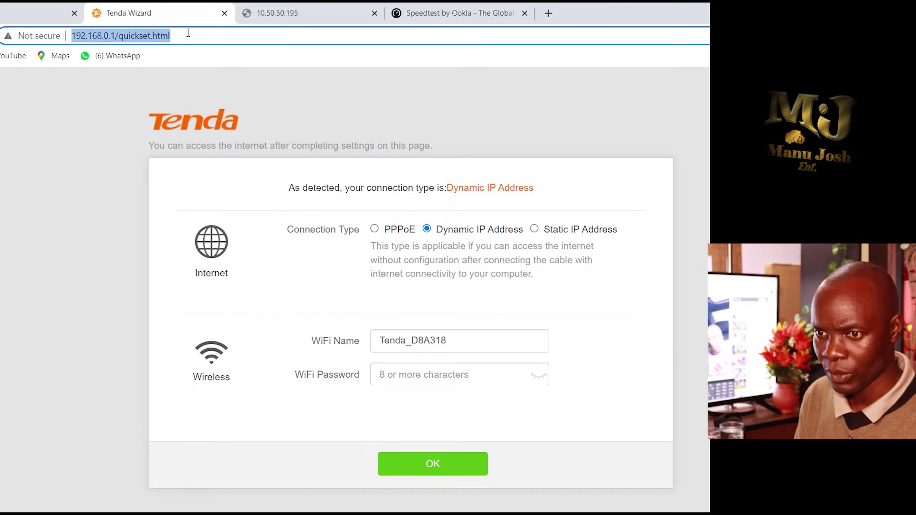
pyautogui.press('BackSpace')
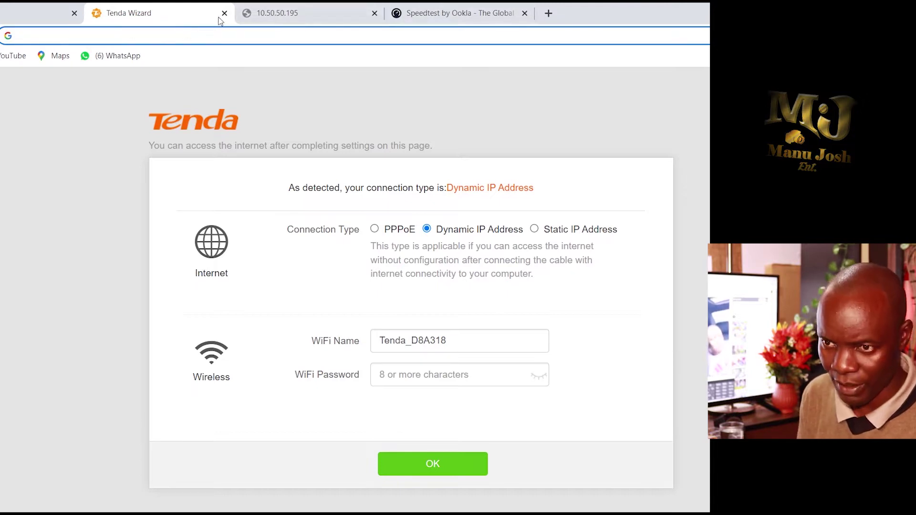
pyautogui.click(224, 13)
pyautogui.click(400, 14)
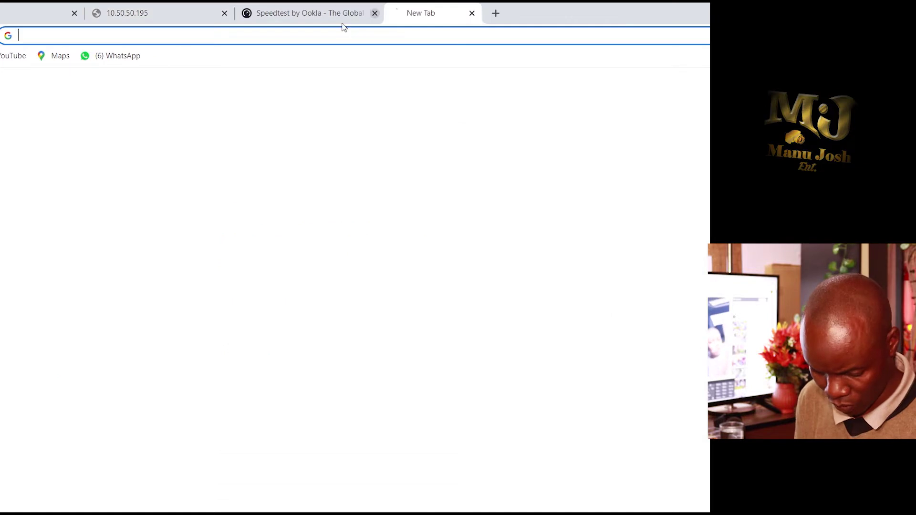
pyautogui.write('1')
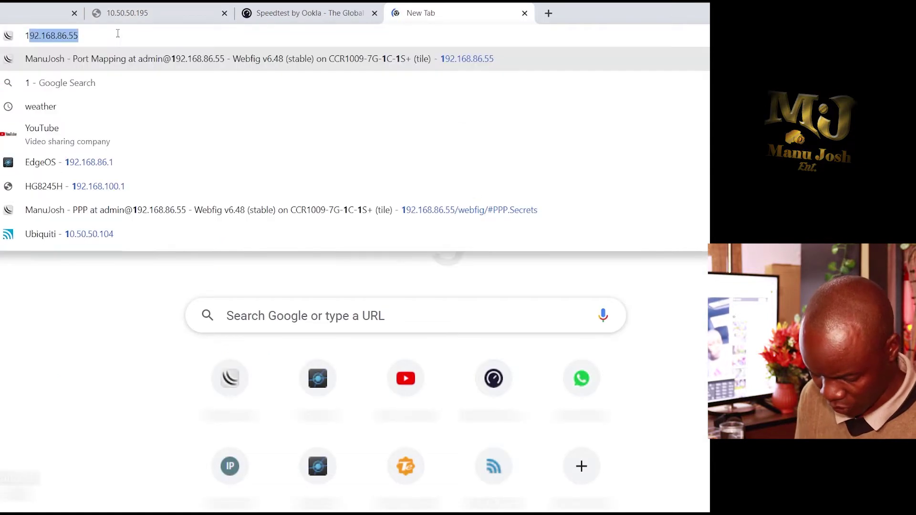
pyautogui.write('92.')
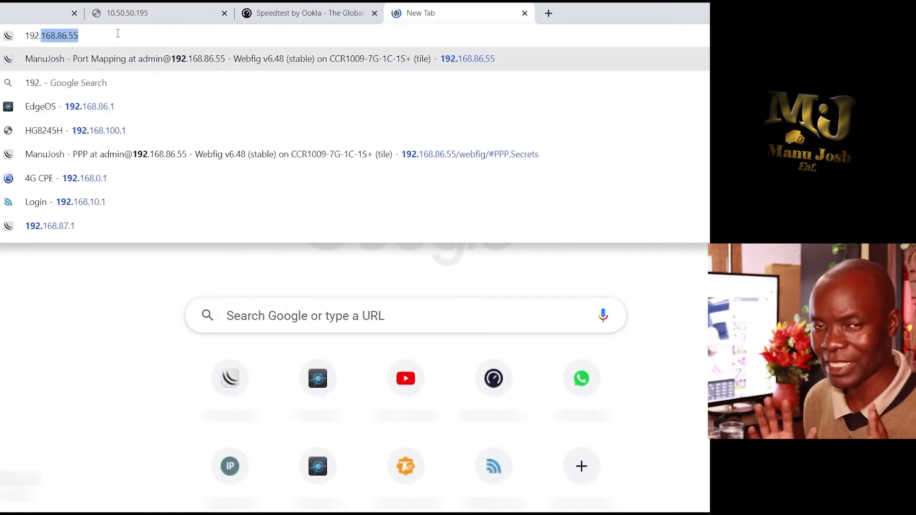
pyautogui.write('168.0.1')
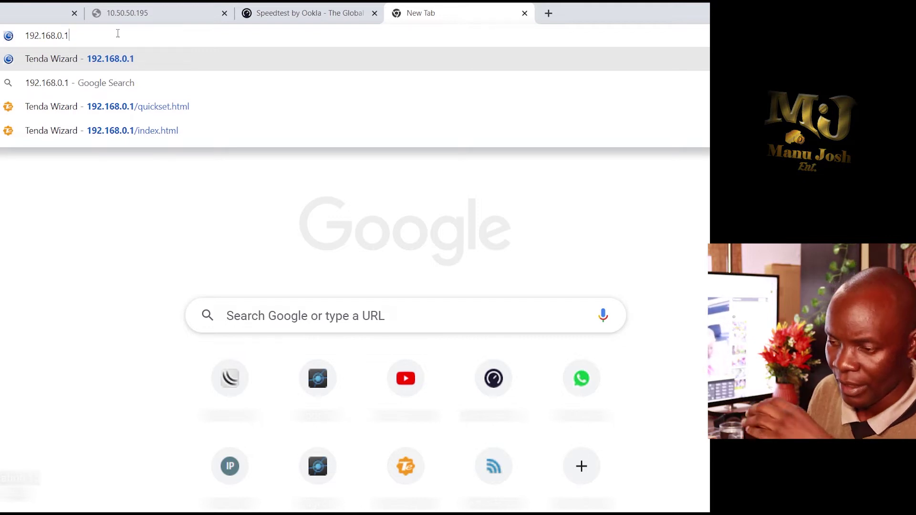
pyautogui.click(148, 67)
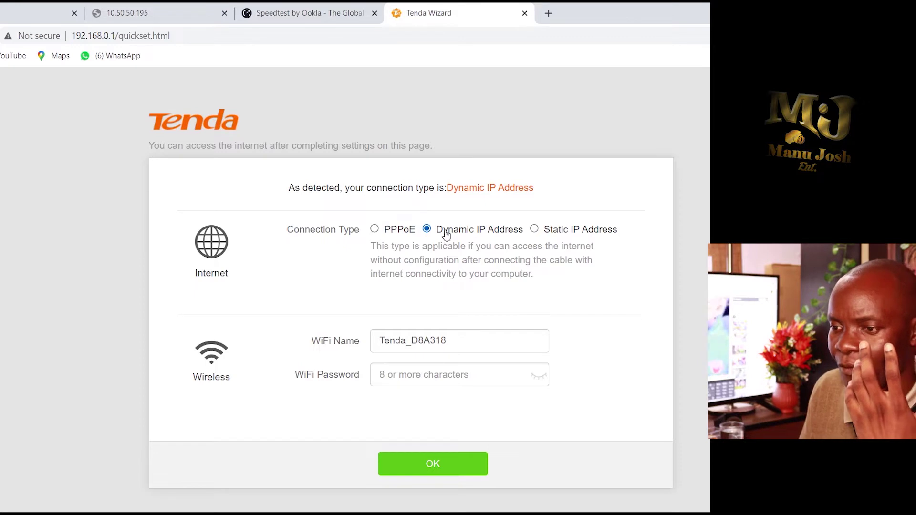
# - Try PPPoE, then revert to Dynamic IP Address with WiFi name Tenda_D8A318 and submit
pyautogui.click(375, 230)
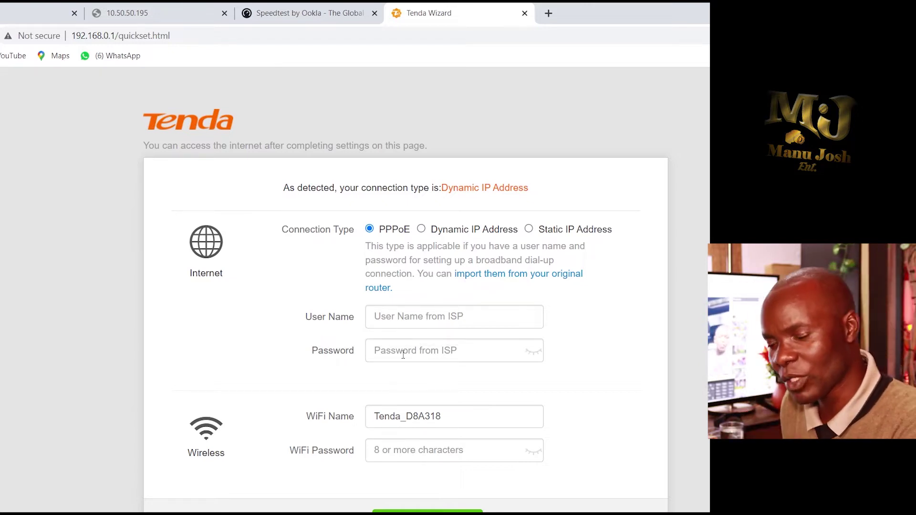
pyautogui.click(455, 417)
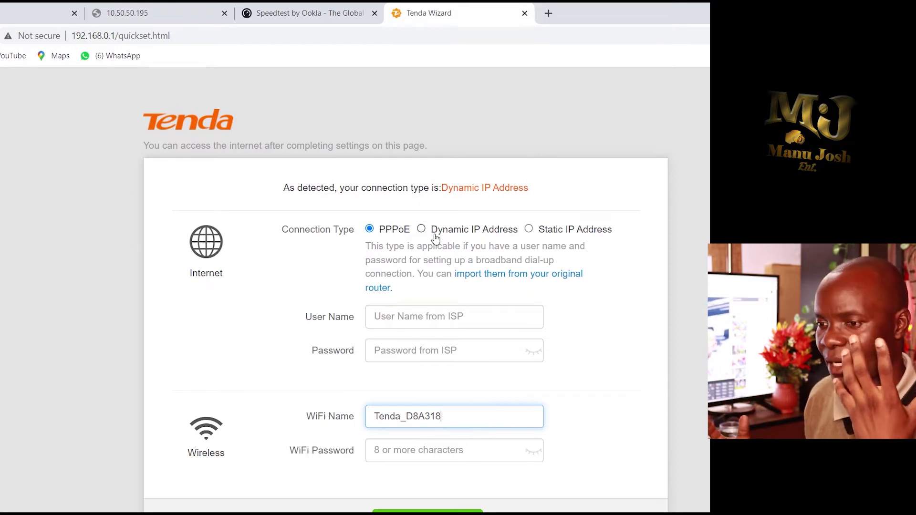
pyautogui.click(422, 230)
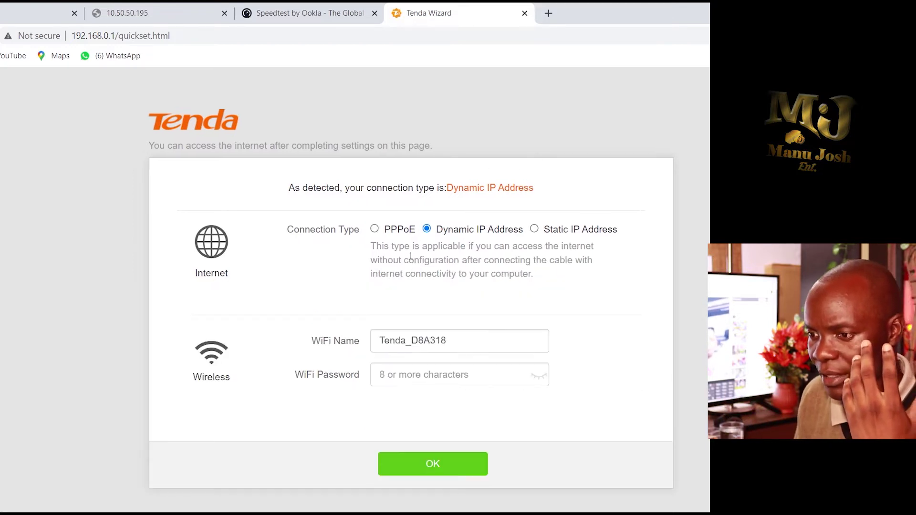
pyautogui.click(426, 465)
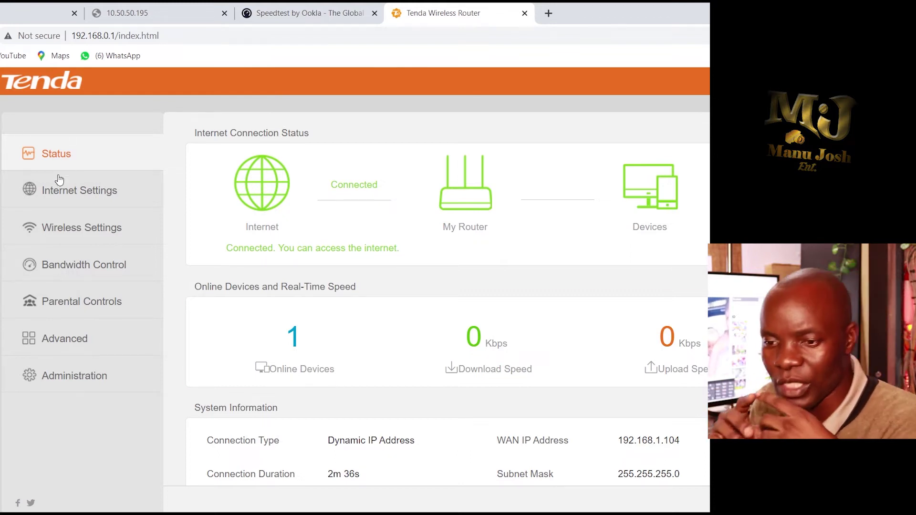
# - Check Internet Settings for Router mode with Dynamic IP Address, then move to Wireless Settings
pyautogui.click(71, 191)
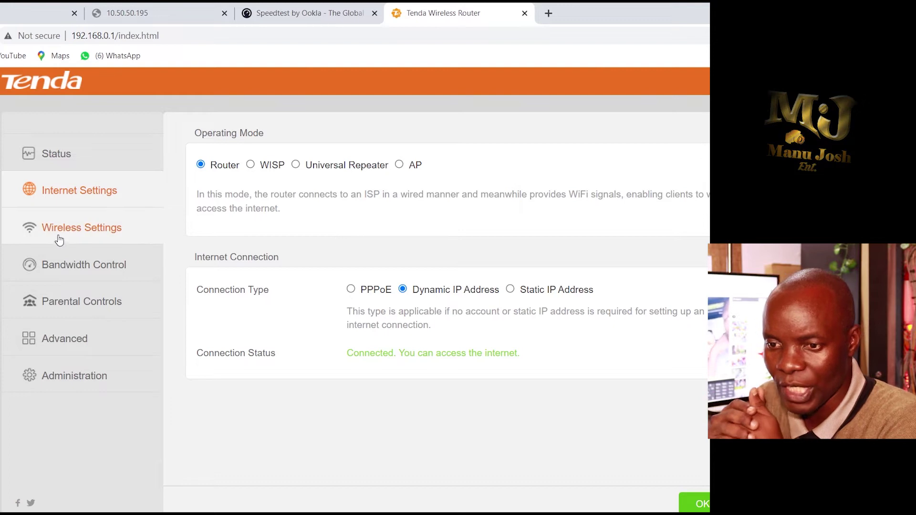
pyautogui.click(88, 231)
# - Preview the Static IP Address option in Internet Settings and review the Status page
pyautogui.click(99, 196)
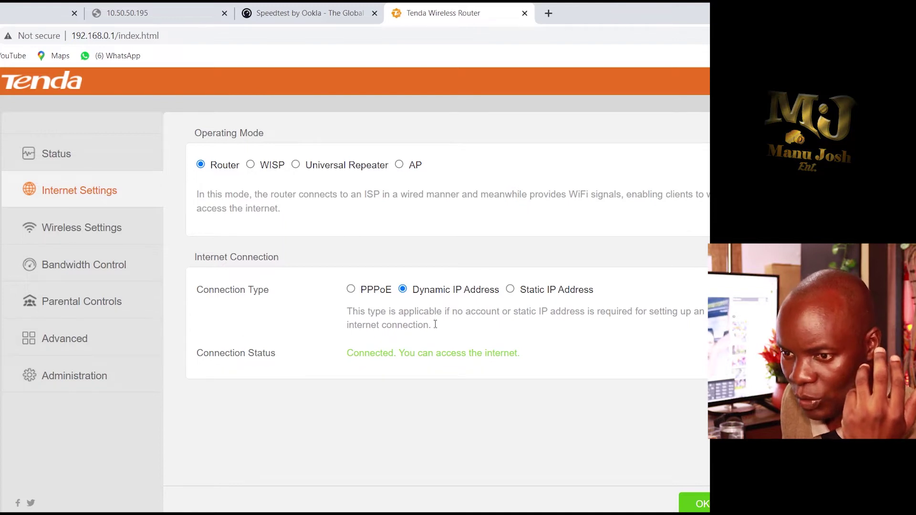
pyautogui.click(511, 291)
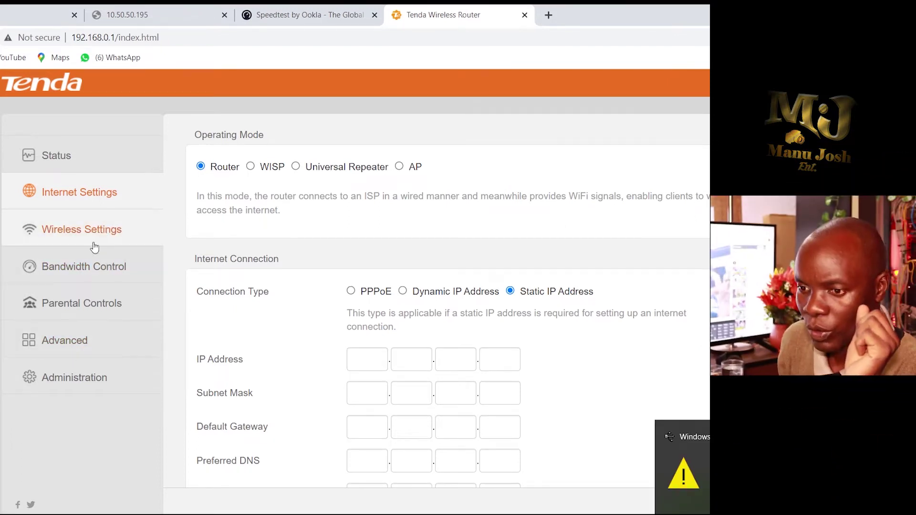
pyautogui.scroll(-1, 210, 276)
pyautogui.scroll(1, 191, 271)
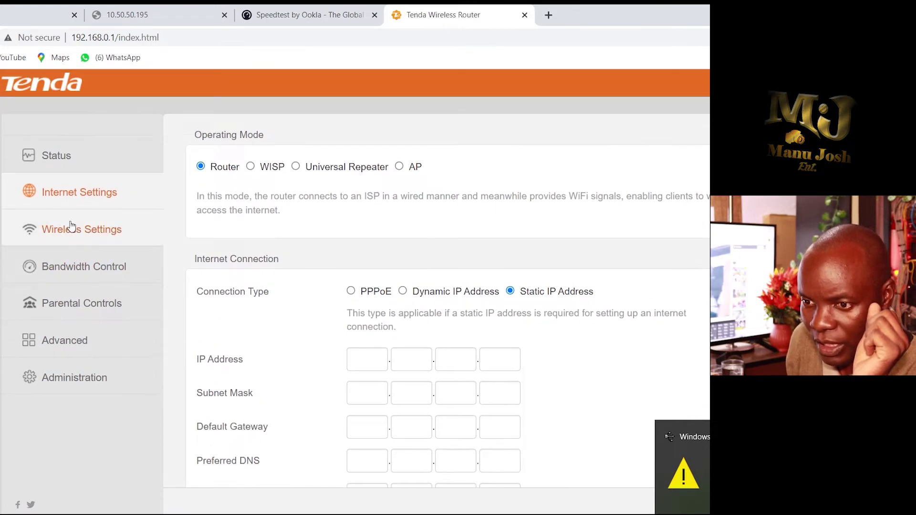
pyautogui.click(76, 162)
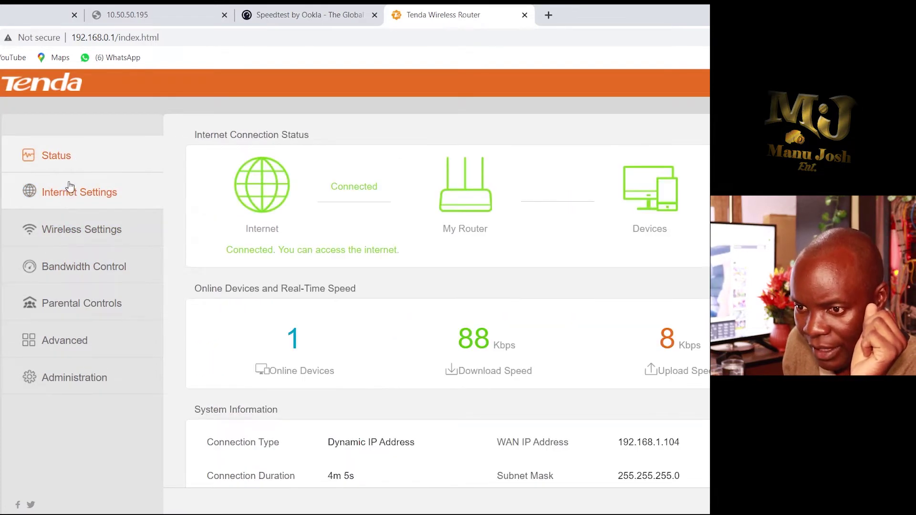
pyautogui.scroll(-3, 211, 236)
pyautogui.scroll(3, 97, 205)
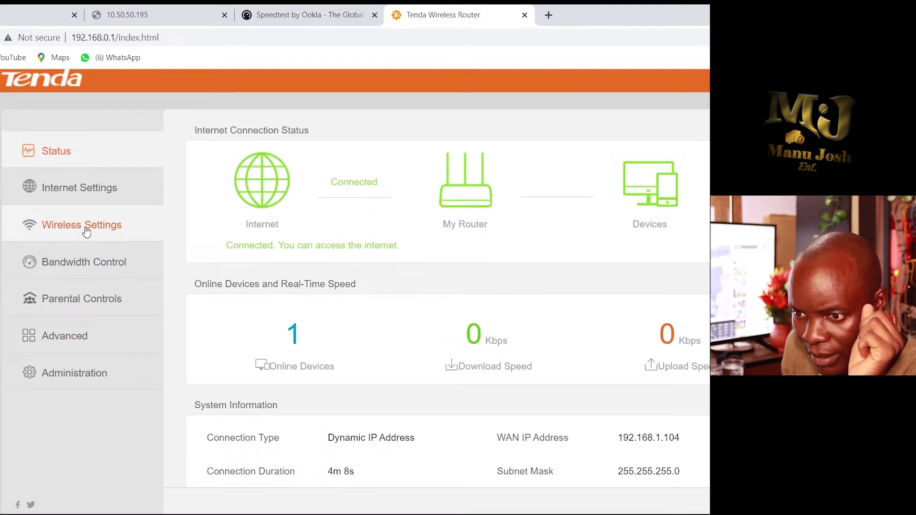
# - Look at the Static IP Address fields again, then open Wireless Settings showing Tenda_D8A318
pyautogui.click(95, 192)
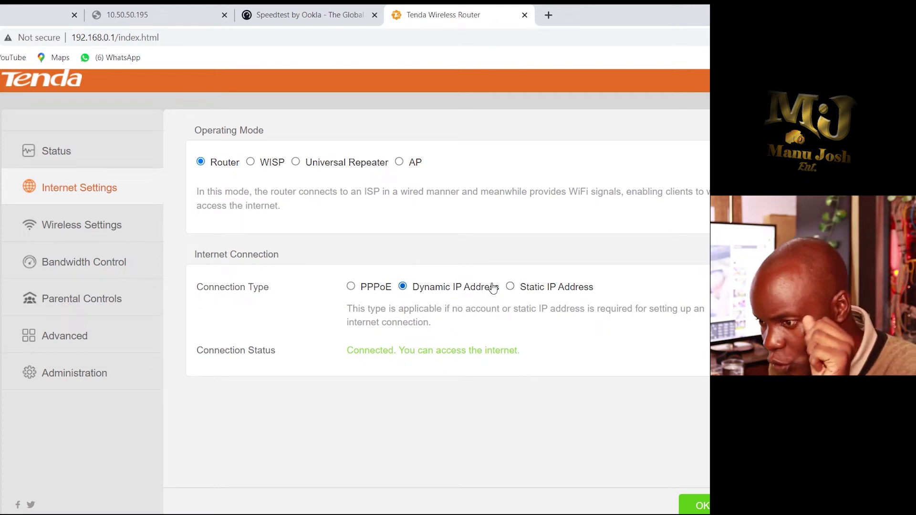
pyautogui.click(510, 287)
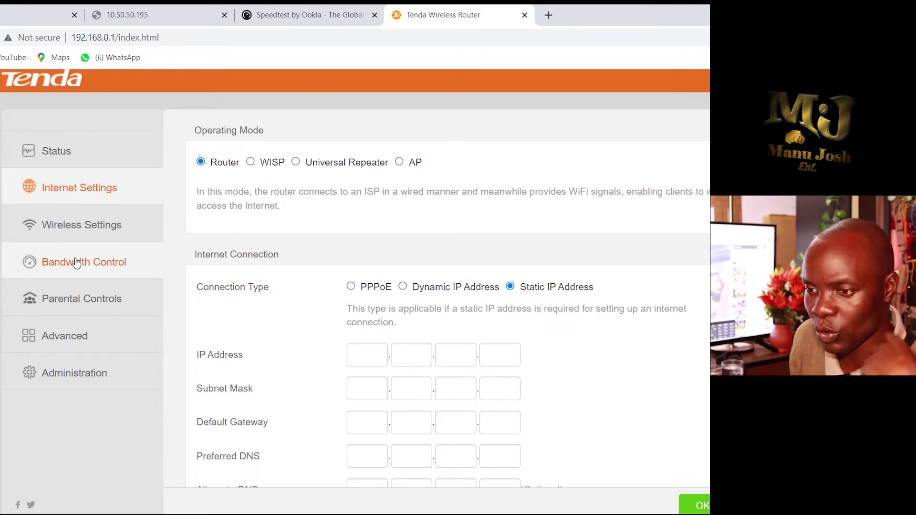
pyautogui.click(88, 243)
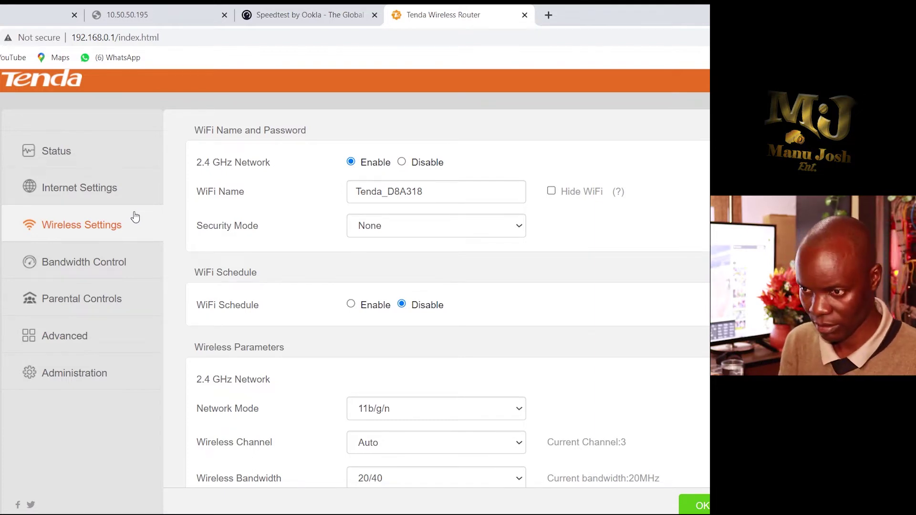
# - Rename the WiFi network from Tenda_D8A318 to 'MANUOSH TECH'
pyautogui.click(441, 192)
pyautogui.press('BackSpace')
pyautogui.press('BackSpace')
pyautogui.press('BackSpace')
pyautogui.press('BackSpace')
pyautogui.press('BackSpace')
pyautogui.press('BackSpace')
pyautogui.press('BackSpace')
pyautogui.press('BackSpace')
pyautogui.press('BackSpace')
pyautogui.press('BackSpace')
pyautogui.press('BackSpace')
pyautogui.press('BackSpace')
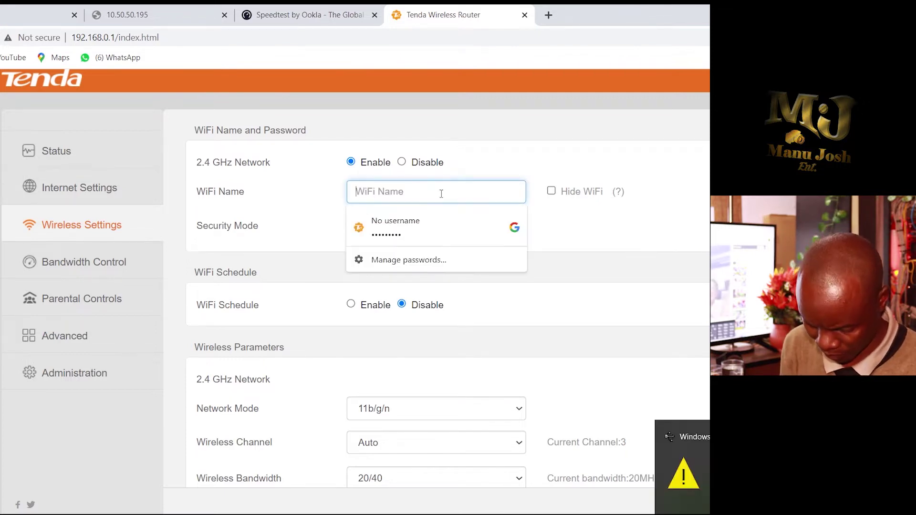
pyautogui.write('MANU')
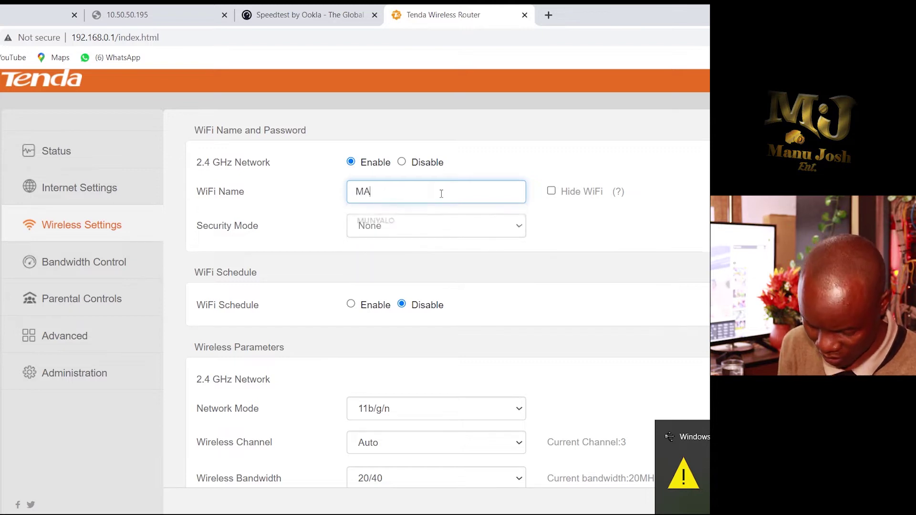
pyautogui.write('OSH')
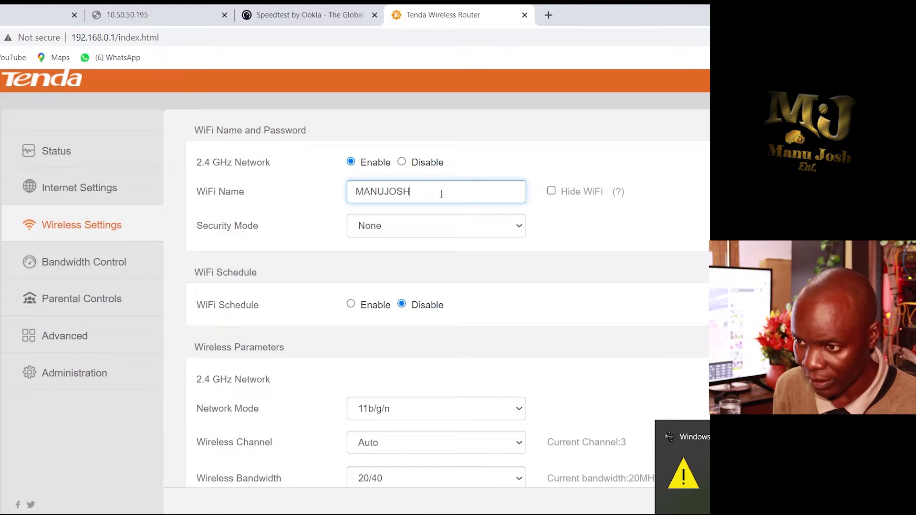
pyautogui.write(' TECH')
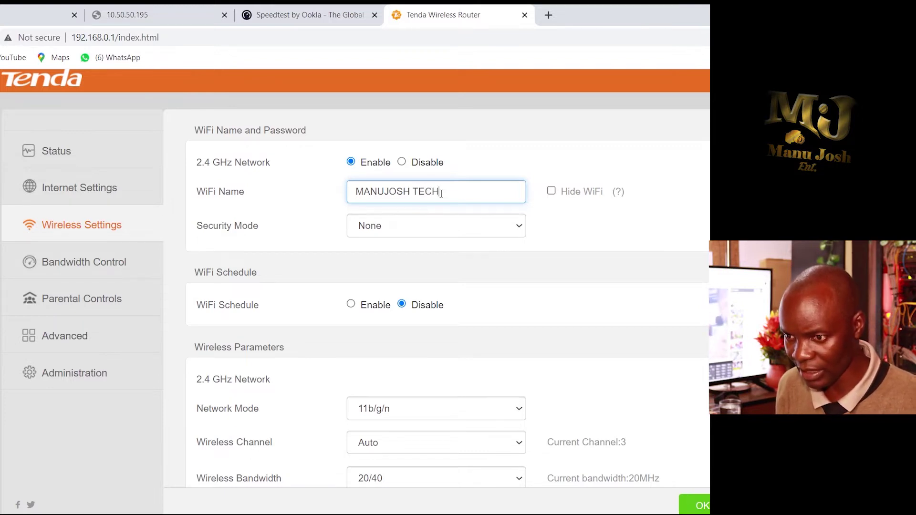
# - Set security mode to WPA2-PSK with a WiFi password and save the wireless settings
pyautogui.click(434, 228)
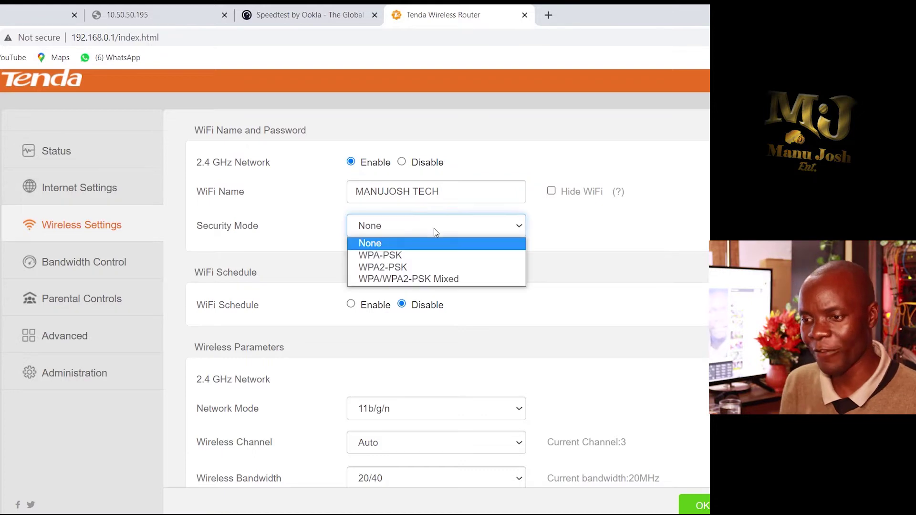
pyautogui.click(434, 266)
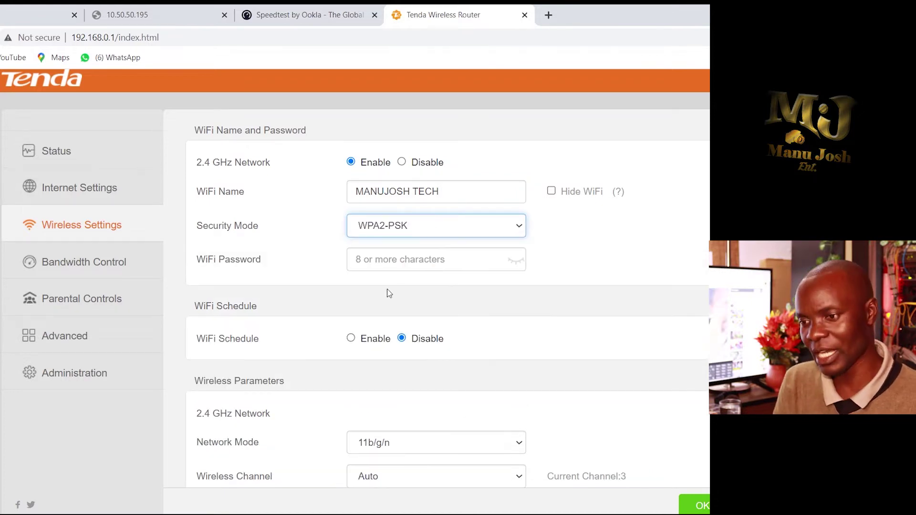
pyautogui.click(407, 268)
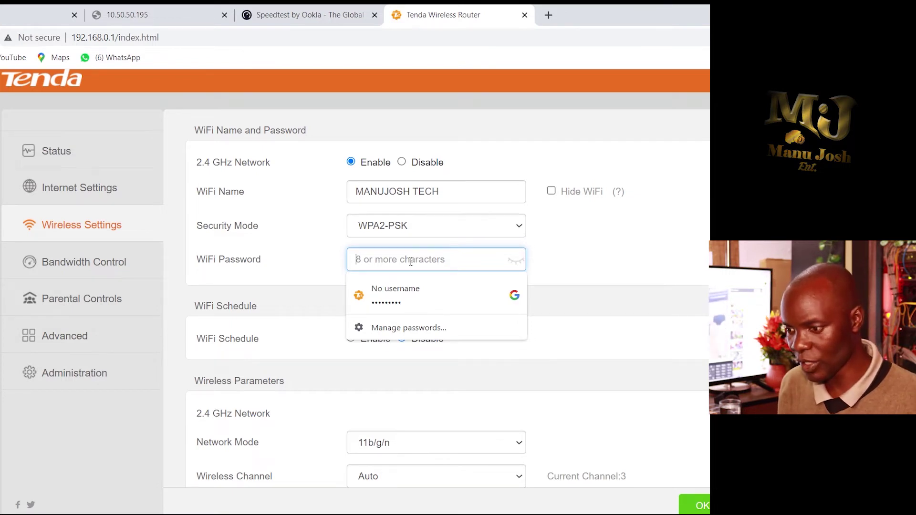
pyautogui.write('••••••••')
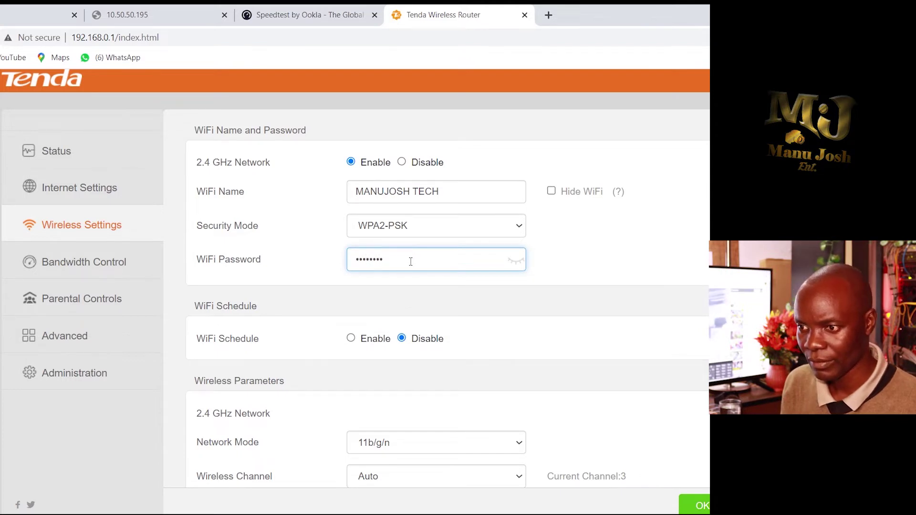
pyautogui.scroll(-3, 425, 286)
pyautogui.click(696, 506)
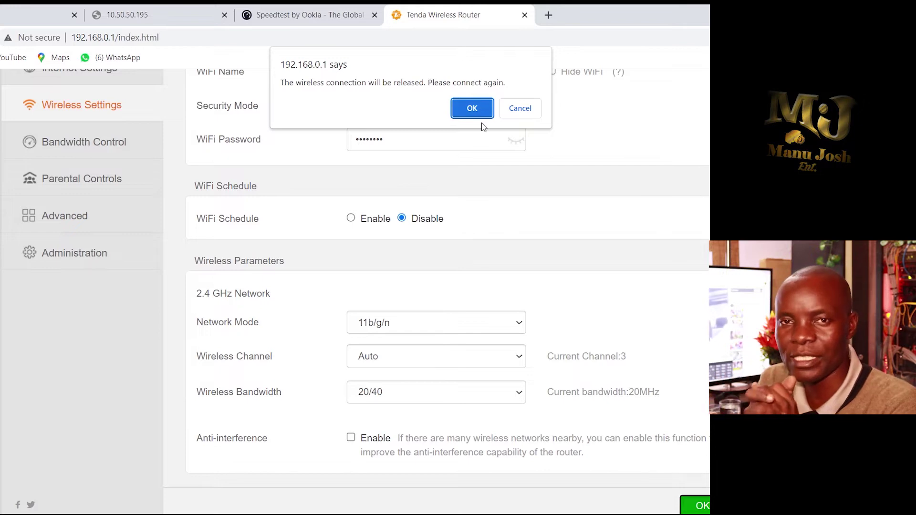
# - Accept the reconnect warning to apply wireless settings, then go to Bandwidth Control
pyautogui.click(472, 109)
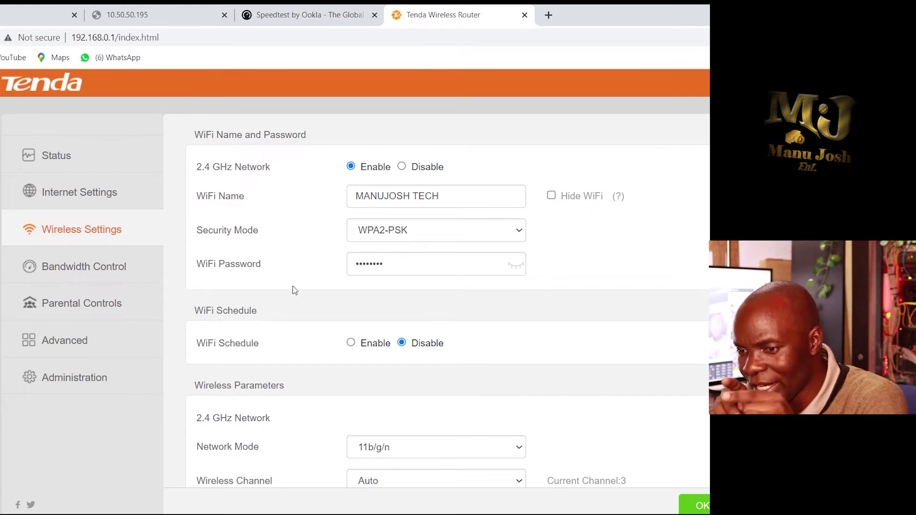
pyautogui.click(102, 271)
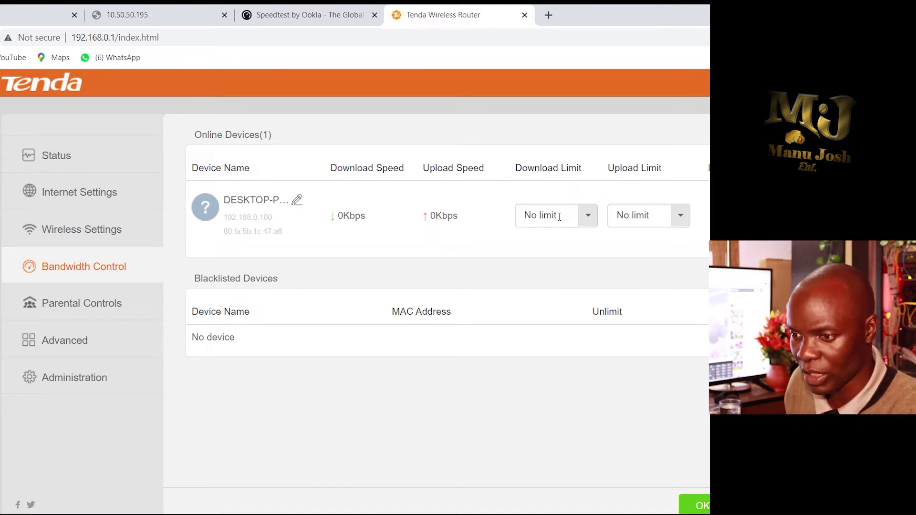
# - Rename the online device to DESKTOP
pyautogui.click(297, 201)
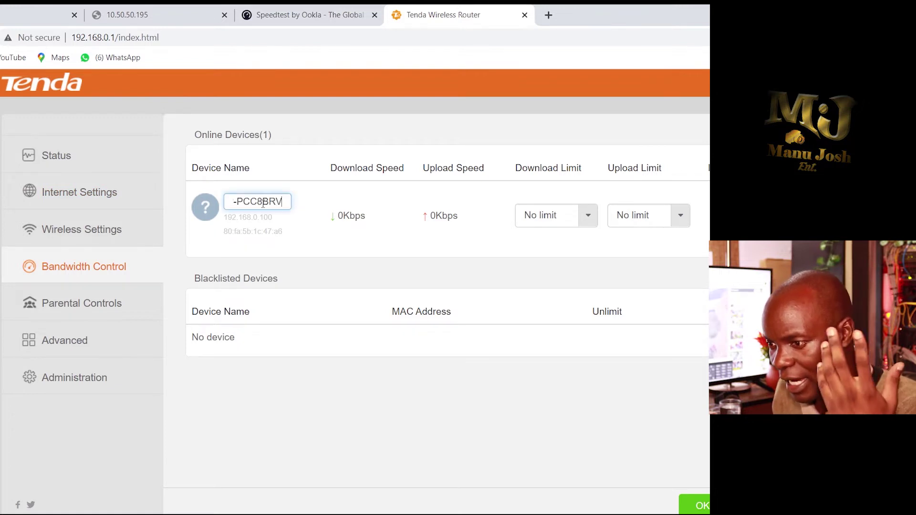
pyautogui.press('Left')
pyautogui.press('Left')
pyautogui.press('Left')
pyautogui.press('Left')
pyautogui.press('Left')
pyautogui.press('Left')
pyautogui.press('Left')
pyautogui.press('Left')
pyautogui.press('Left')
pyautogui.press('Left')
pyautogui.press('Left')
pyautogui.press('Left')
pyautogui.press('Left')
pyautogui.press('Left')
pyautogui.press('Left')
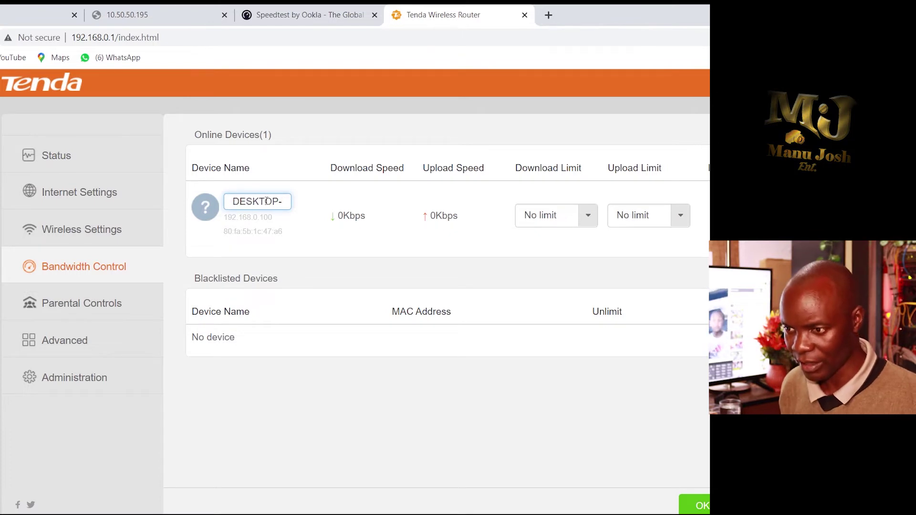
pyautogui.press('Delete')
pyautogui.press('Delete')
pyautogui.press('Delete')
pyautogui.press('Delete')
pyautogui.press('Delete')
pyautogui.press('Delete')
pyautogui.press('Delete')
pyautogui.press('Delete')
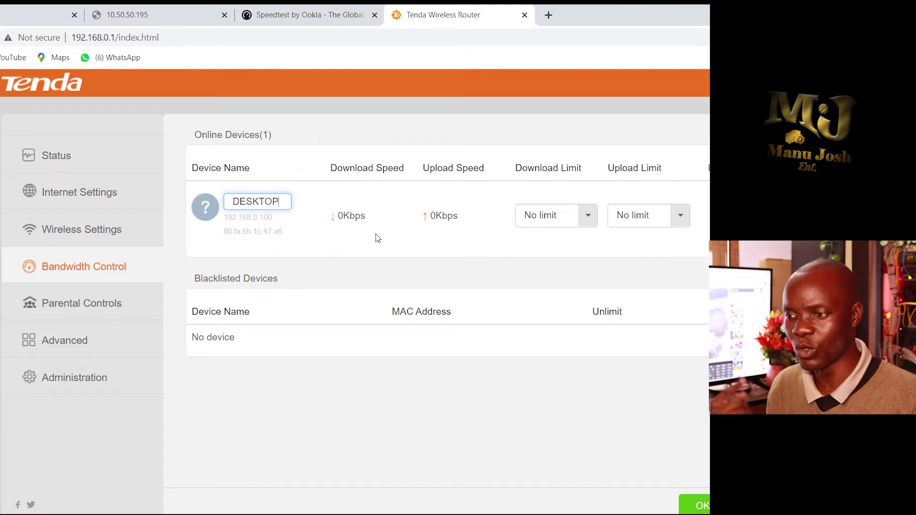
pyautogui.click(365, 235)
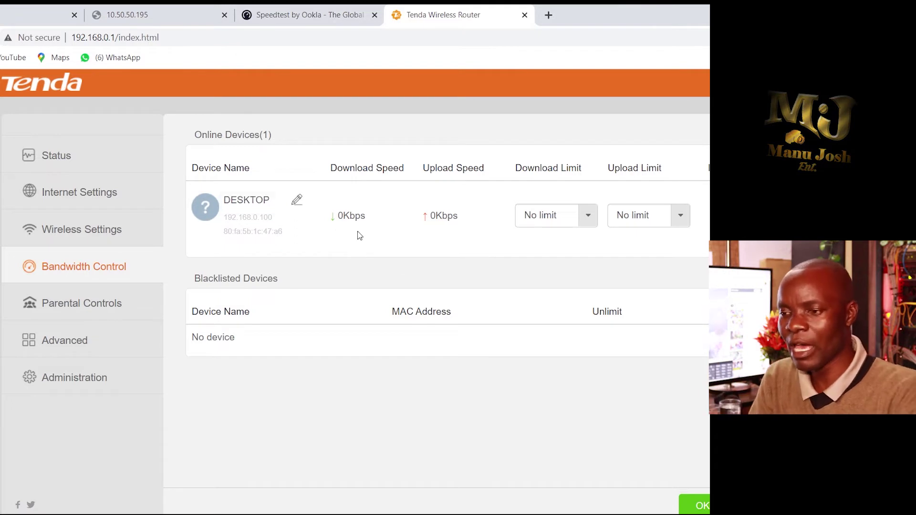
# - Limit the device's download and upload to 1 Mbps each and save
pyautogui.click(587, 217)
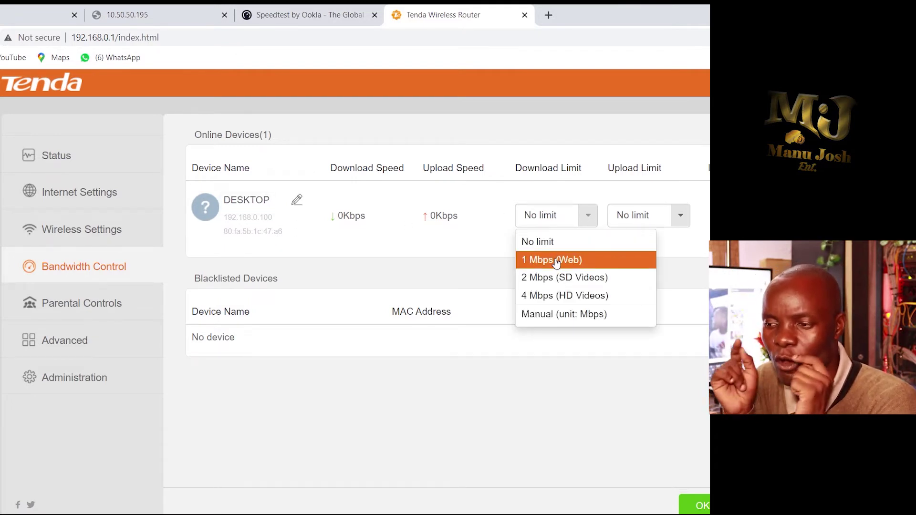
pyautogui.click(543, 216)
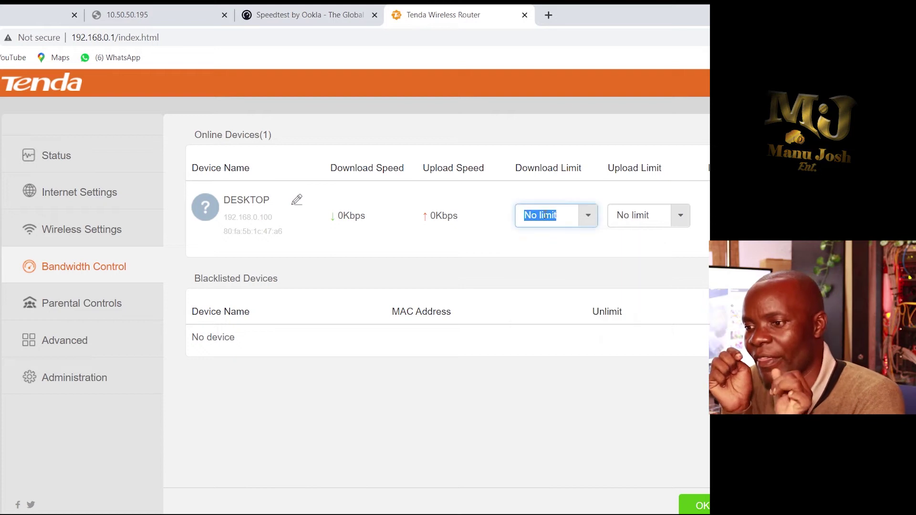
pyautogui.press('BackSpace')
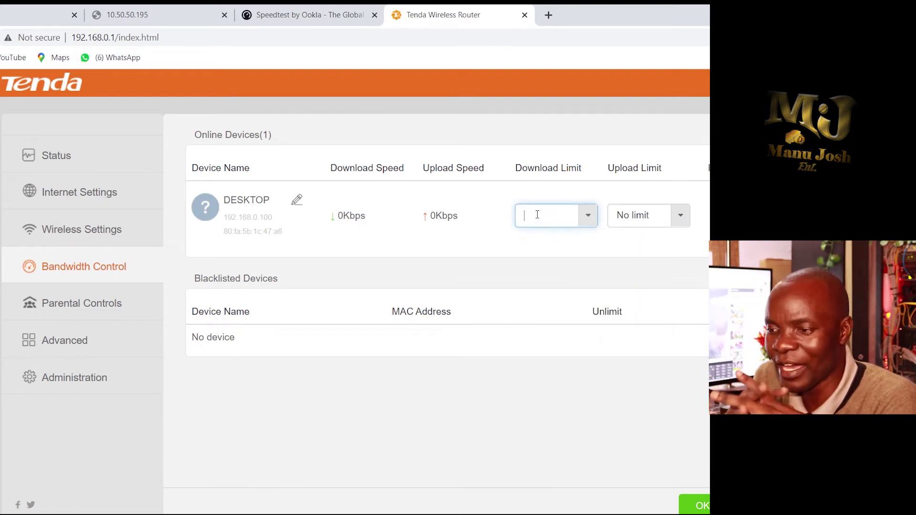
pyautogui.write('1')
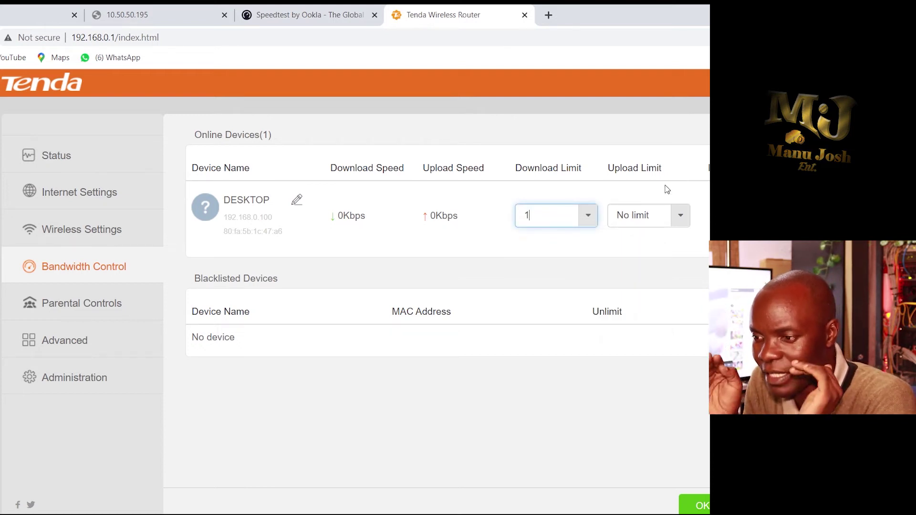
pyautogui.click(618, 215)
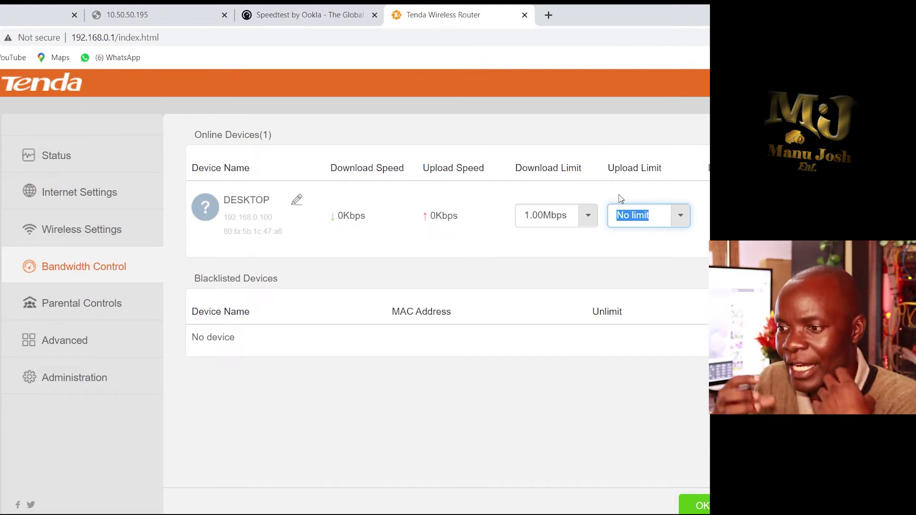
pyautogui.press('BackSpace')
pyautogui.write('1')
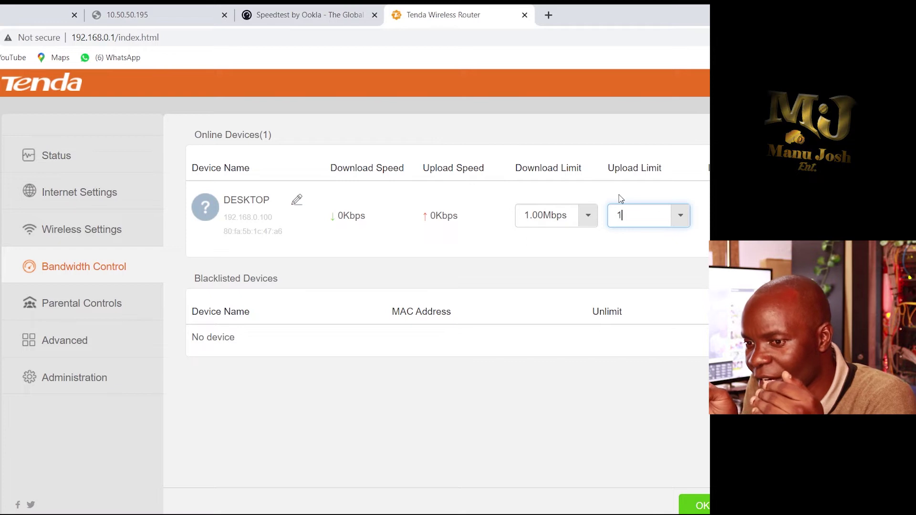
pyautogui.click(655, 256)
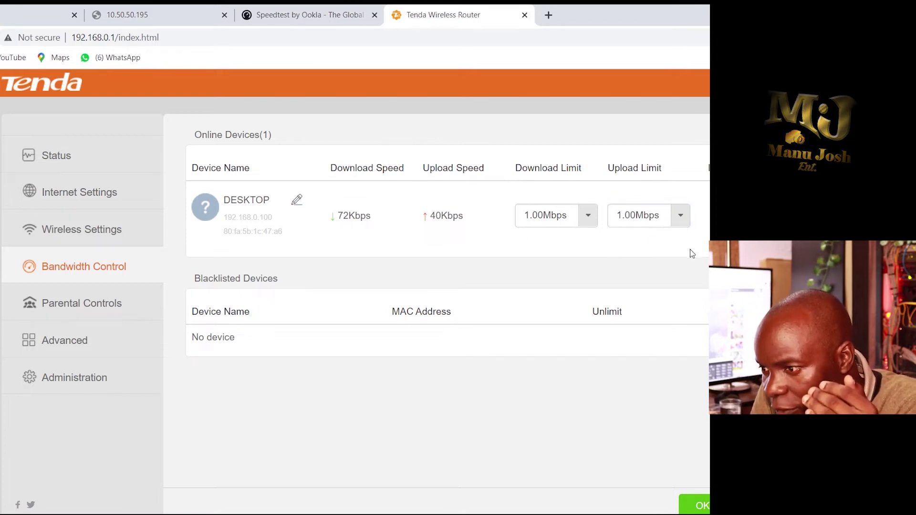
pyautogui.click(694, 506)
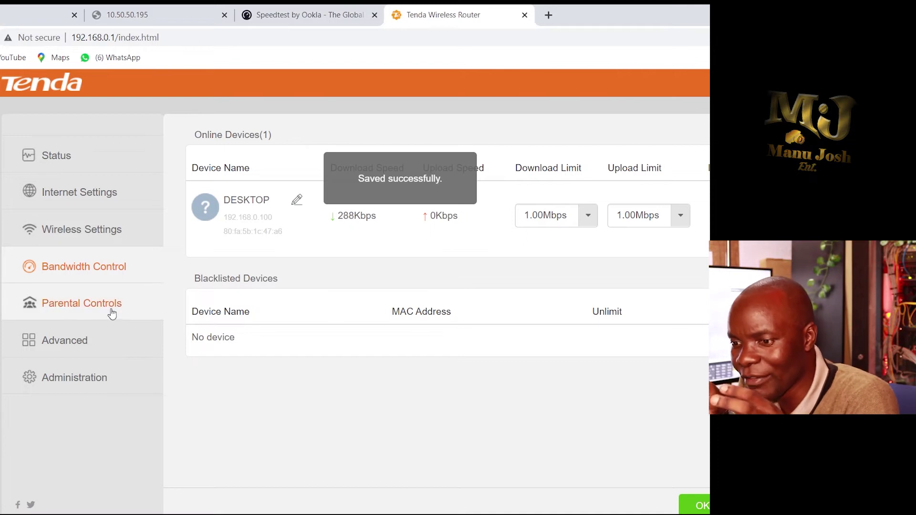
# - Review Parental Controls allowing access 19:00–21:00 Friday and Saturday, then go to Advanced
pyautogui.click(107, 313)
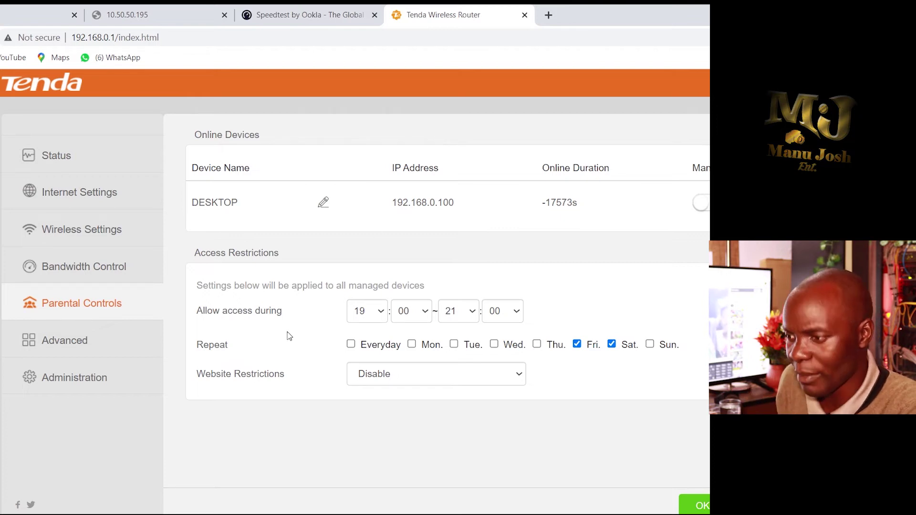
pyautogui.click(40, 341)
# - Scroll through the Advanced page's MAC filter, IP-MAC binding and port forwarding sections
pyautogui.scroll(-6, 441, 312)
pyautogui.scroll(5, 469, 330)
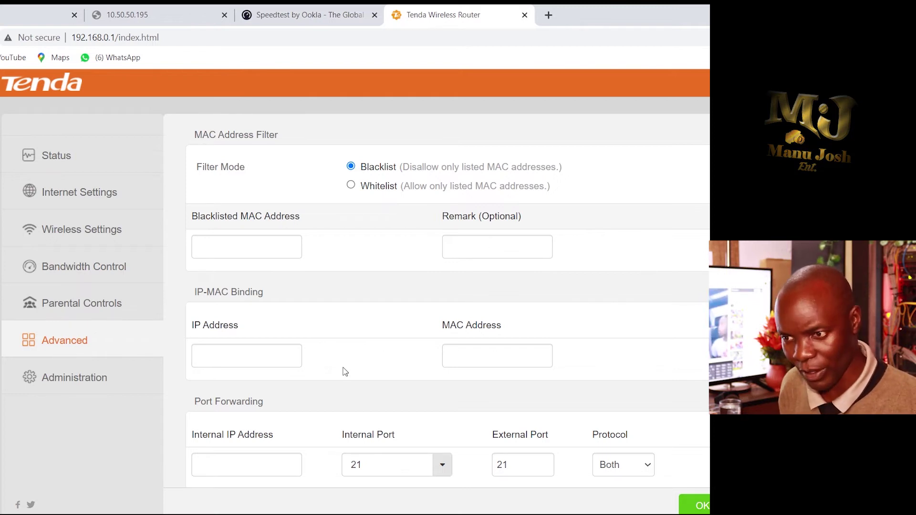
# - On the Administration page, enter a new login password in both New and Confirm Password
pyautogui.click(88, 384)
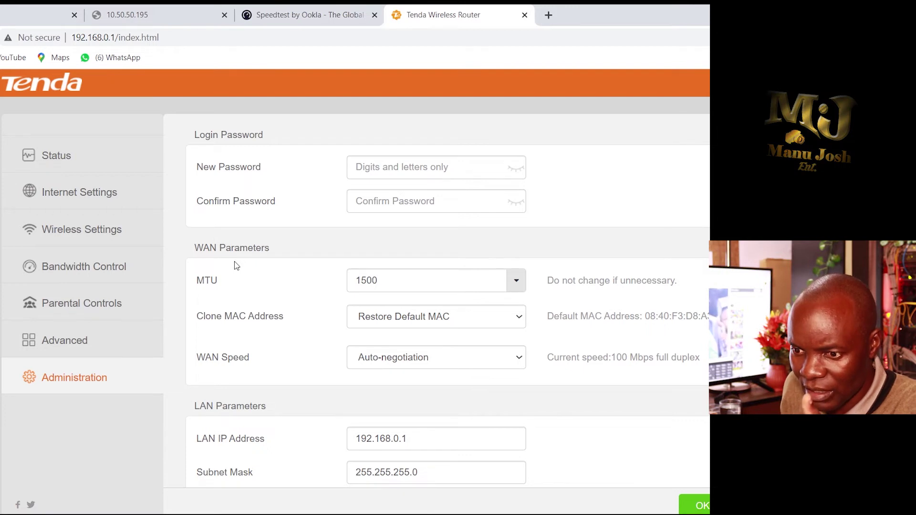
pyautogui.click(410, 174)
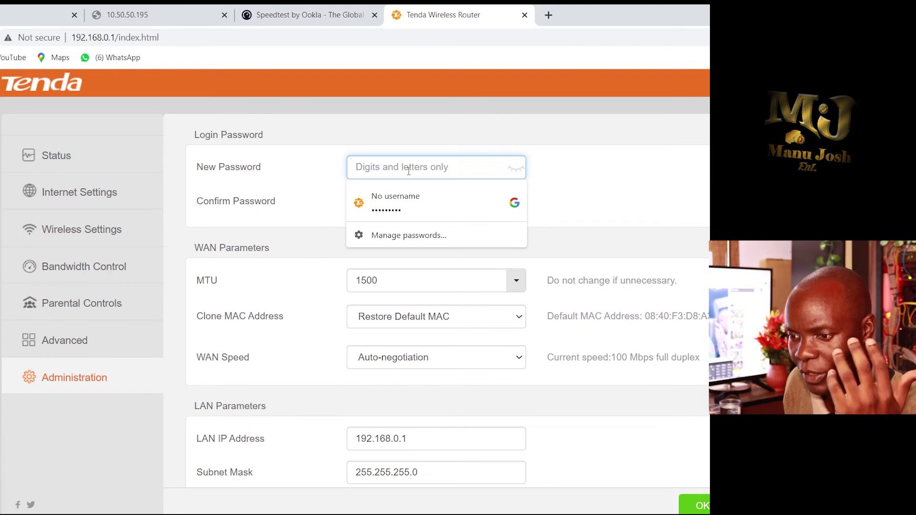
pyautogui.write('••')
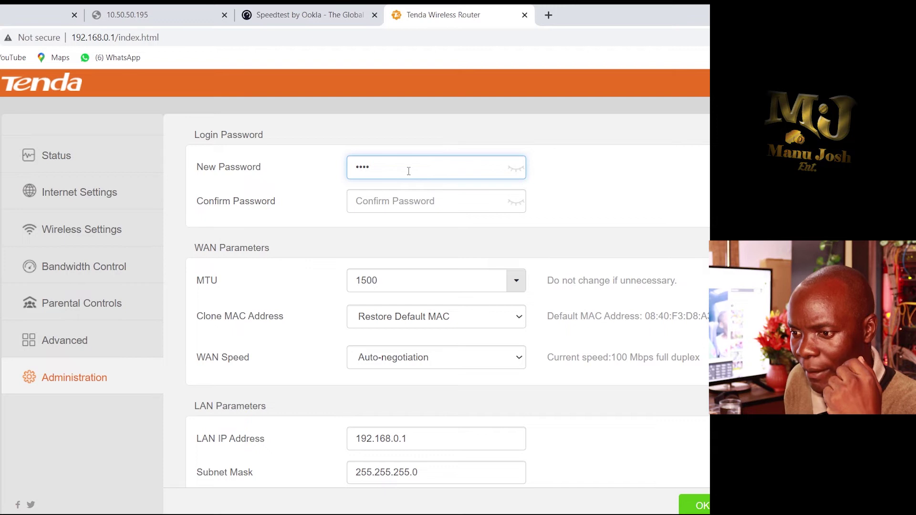
pyautogui.click(380, 205)
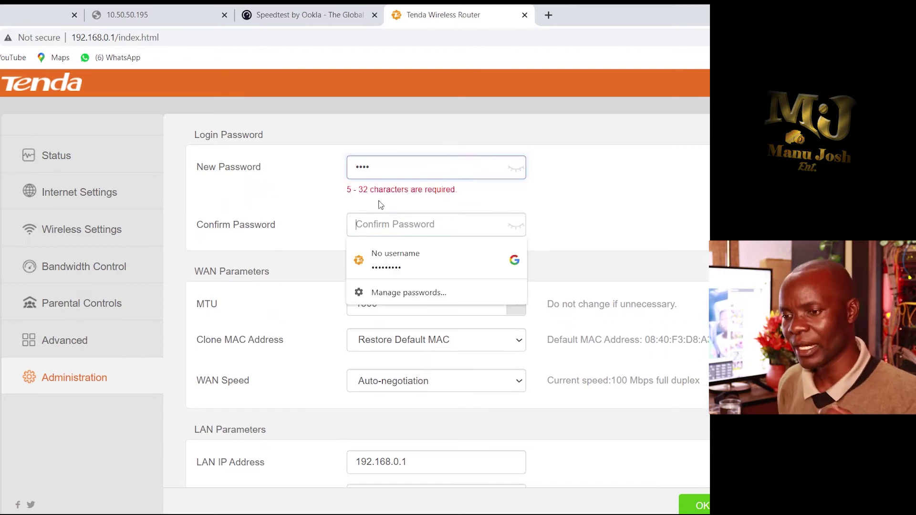
pyautogui.click(390, 174)
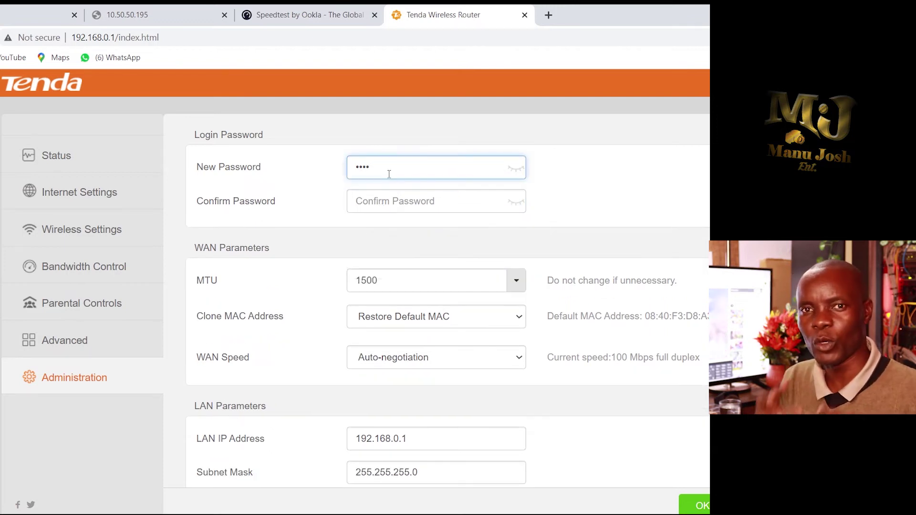
pyautogui.click(358, 196)
pyautogui.write('•••')
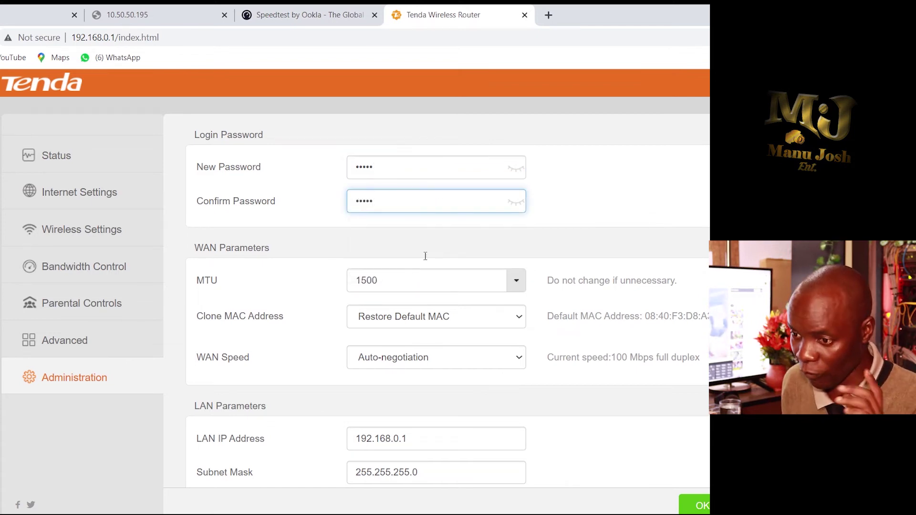
# - Enable remote web management for all IP addresses on port 6060 and save it
pyautogui.scroll(-7, 497, 232)
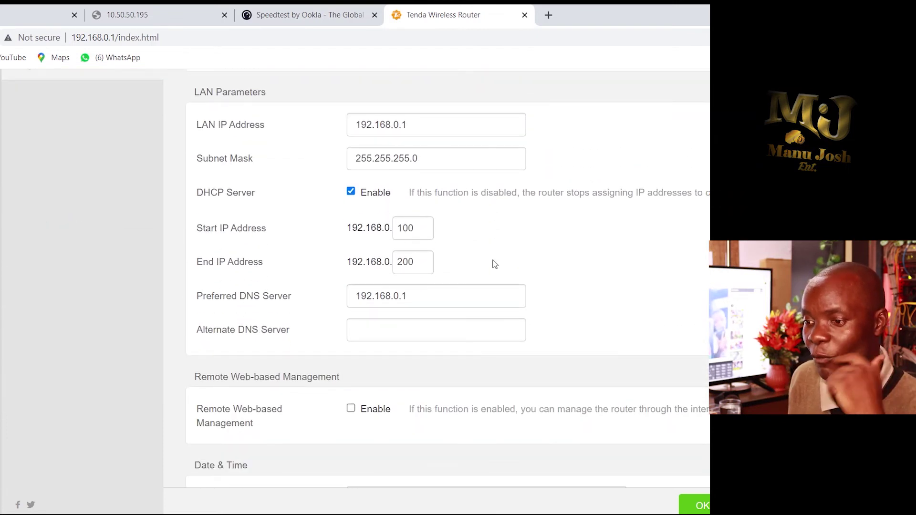
pyautogui.scroll(7, 490, 254)
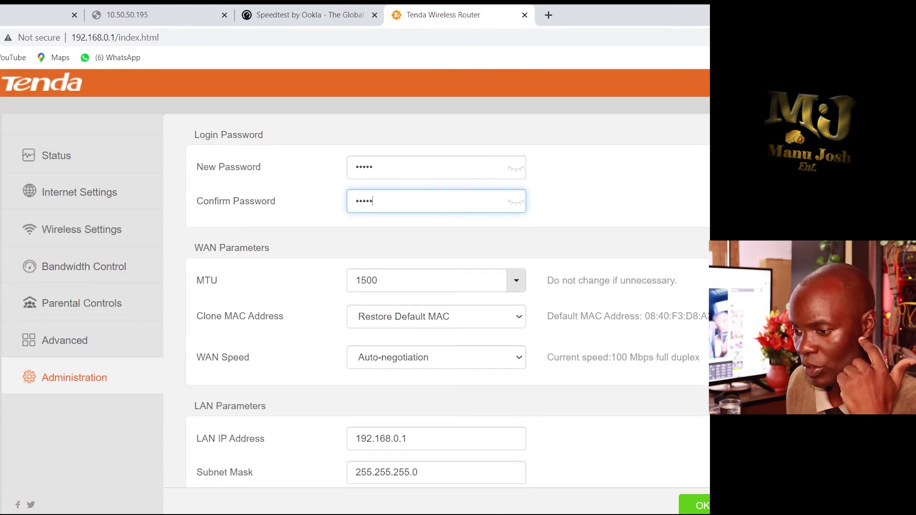
pyautogui.scroll(-7, 160, 357)
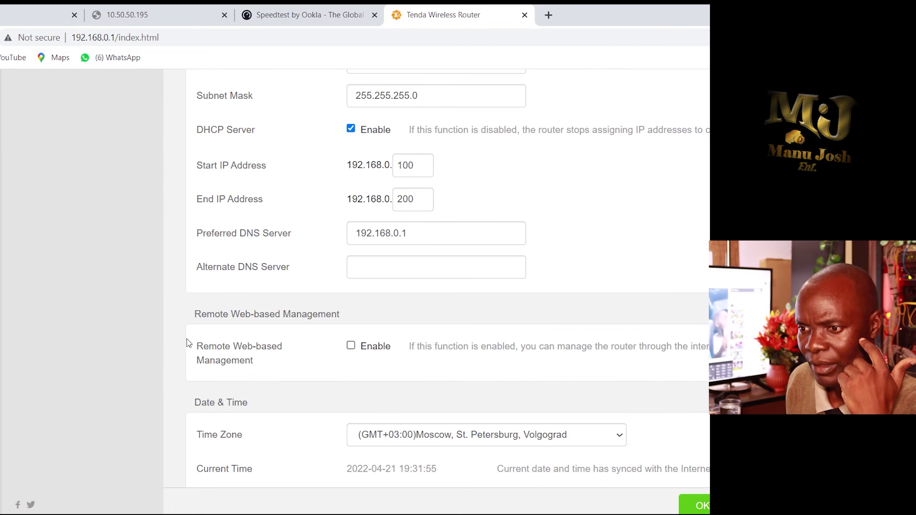
pyautogui.click(351, 346)
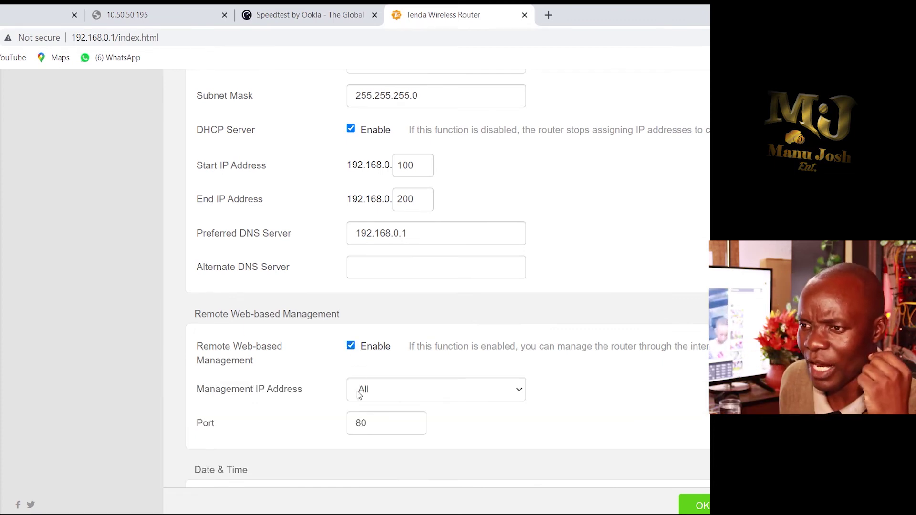
pyautogui.scroll(-3, 351, 420)
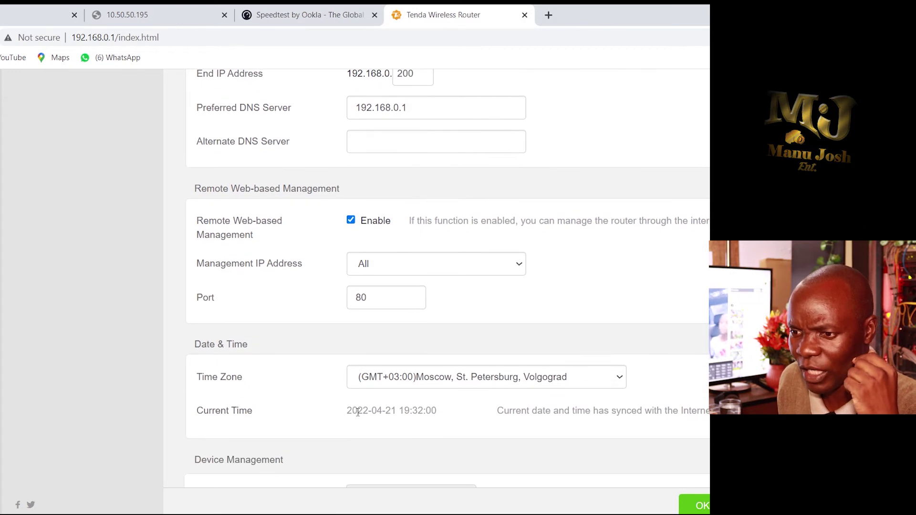
pyautogui.click(498, 269)
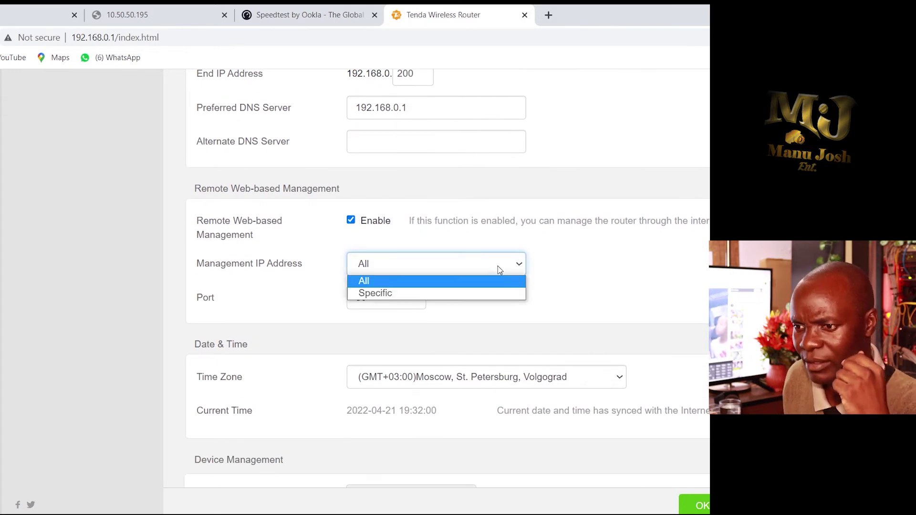
pyautogui.click(465, 263)
pyautogui.click(387, 305)
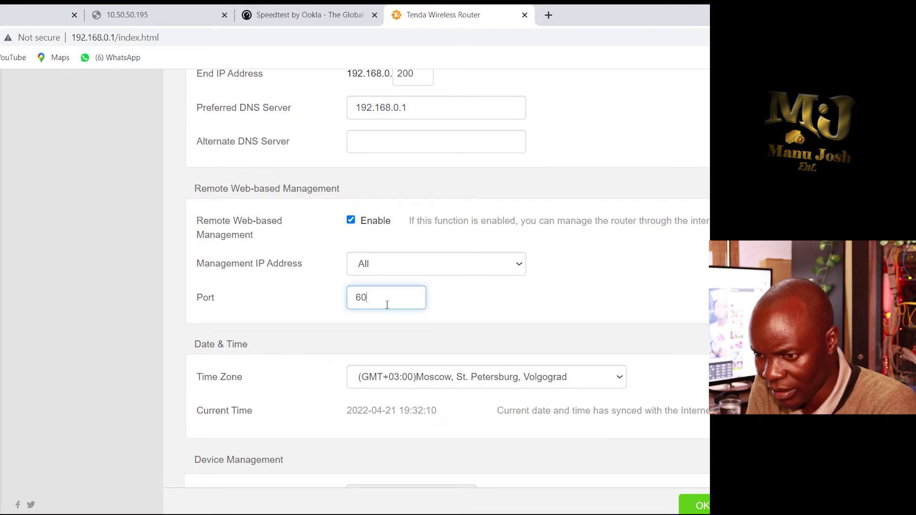
pyautogui.write('60')
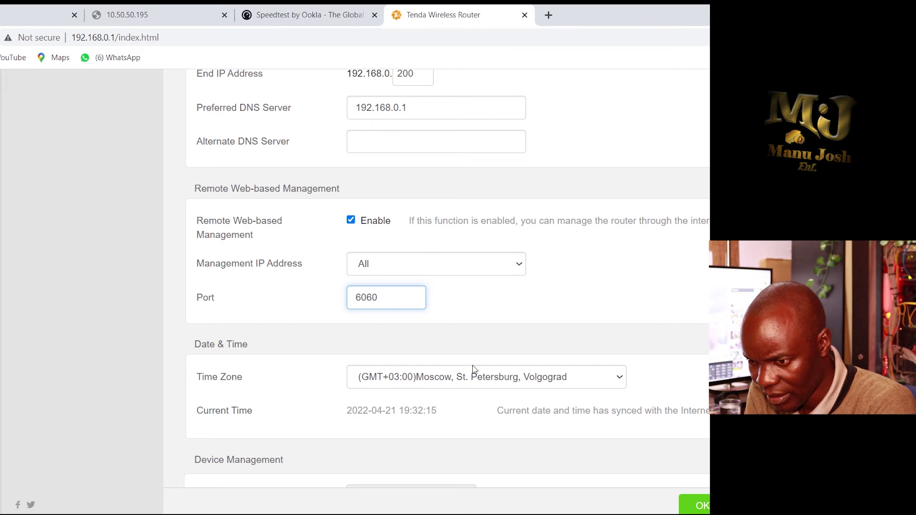
pyautogui.scroll(-3, 685, 482)
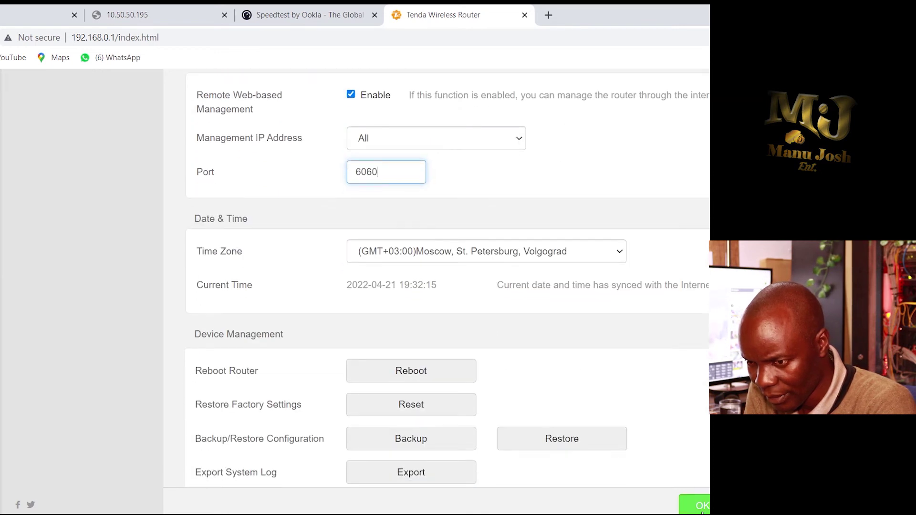
pyautogui.click(700, 508)
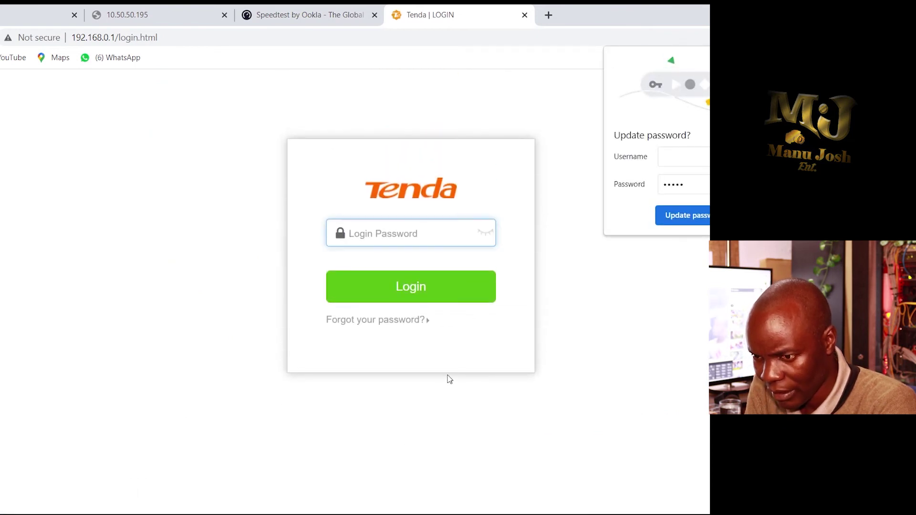
pyautogui.click(334, 14)
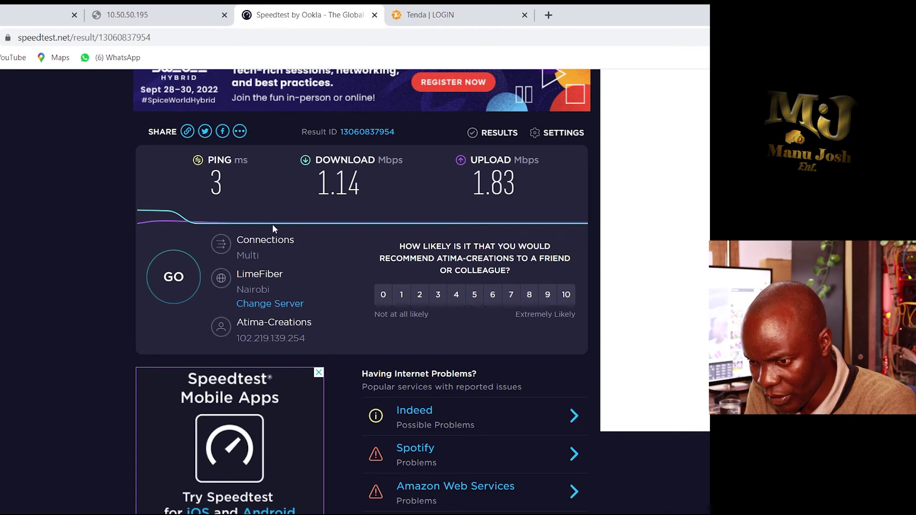
# - Run the Speedtest twice, reaching 2 ms ping and about 1.08 Mbps download
pyautogui.click(172, 290)
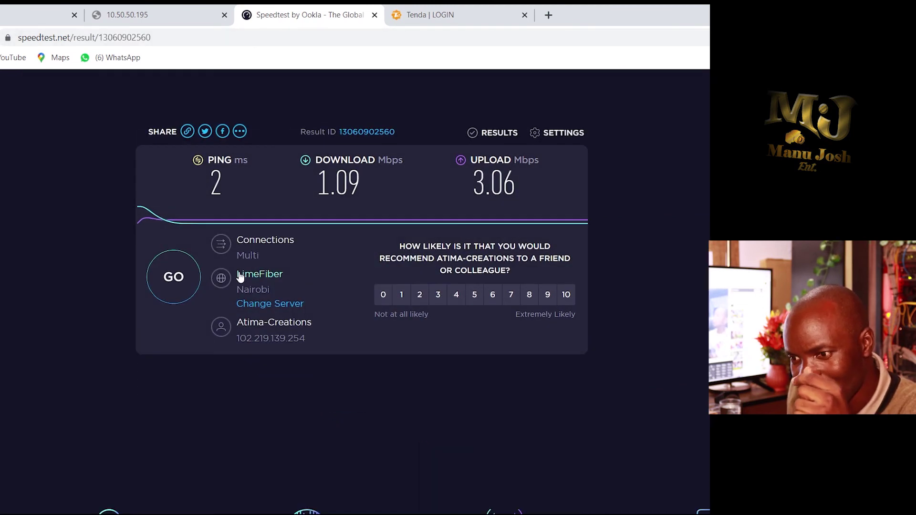
pyautogui.click(175, 282)
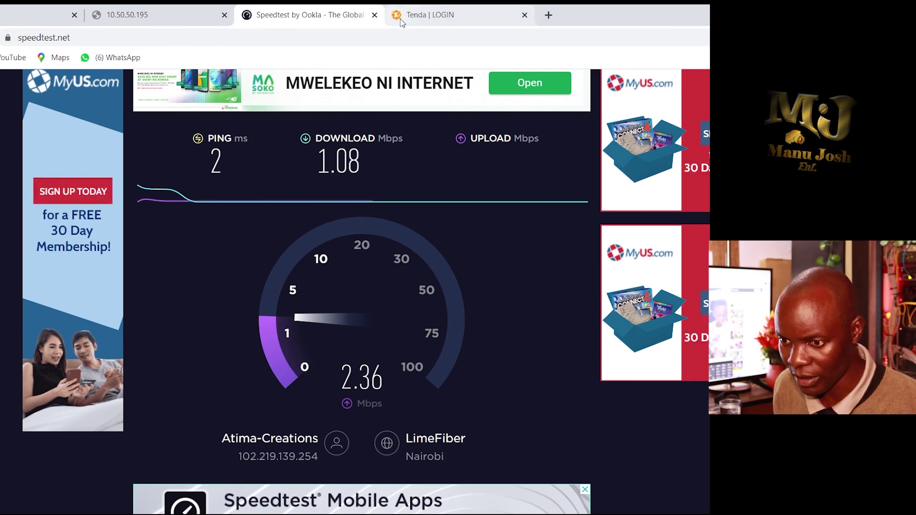
# - Log back into the router with the new admin password after the saved password fails
pyautogui.click(446, 15)
pyautogui.click(365, 244)
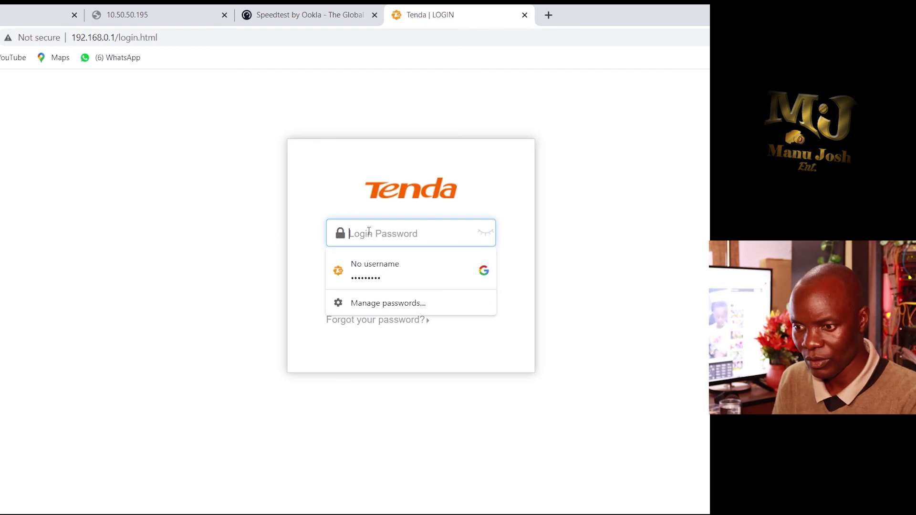
pyautogui.click(377, 266)
pyautogui.click(428, 299)
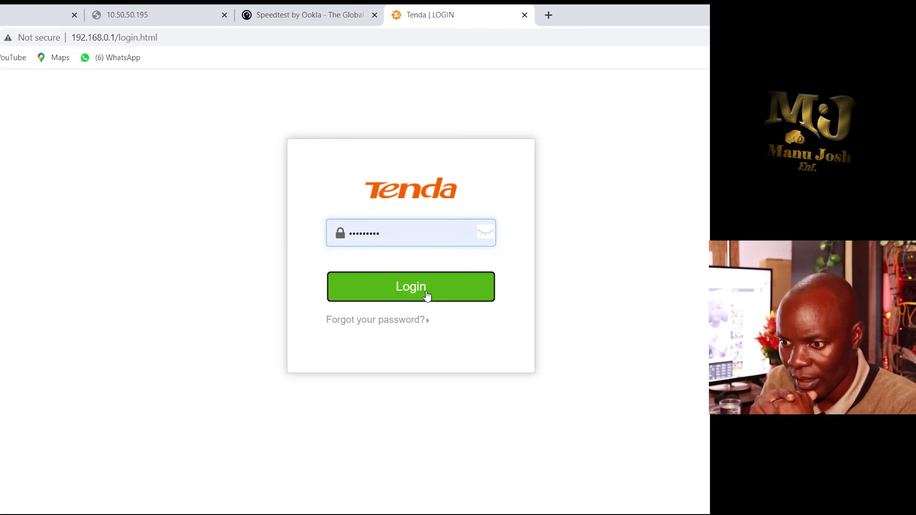
pyautogui.click(380, 238)
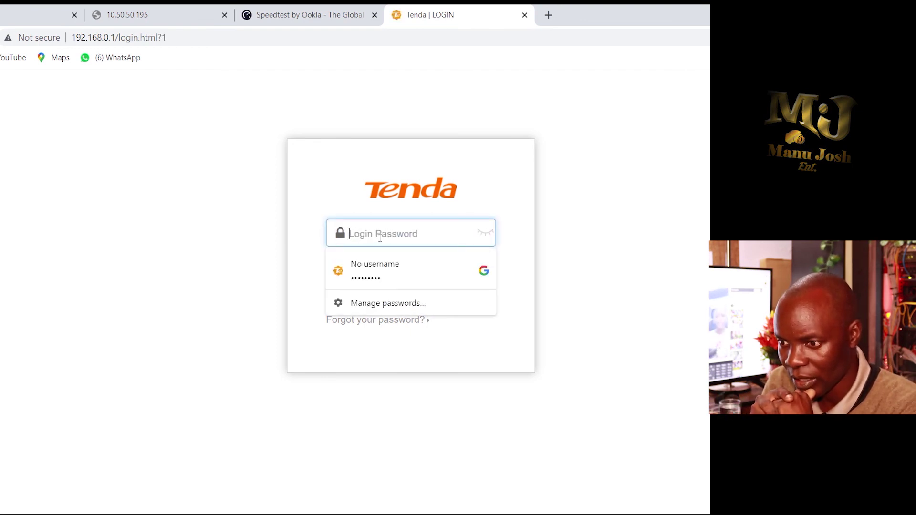
pyautogui.write('ad')
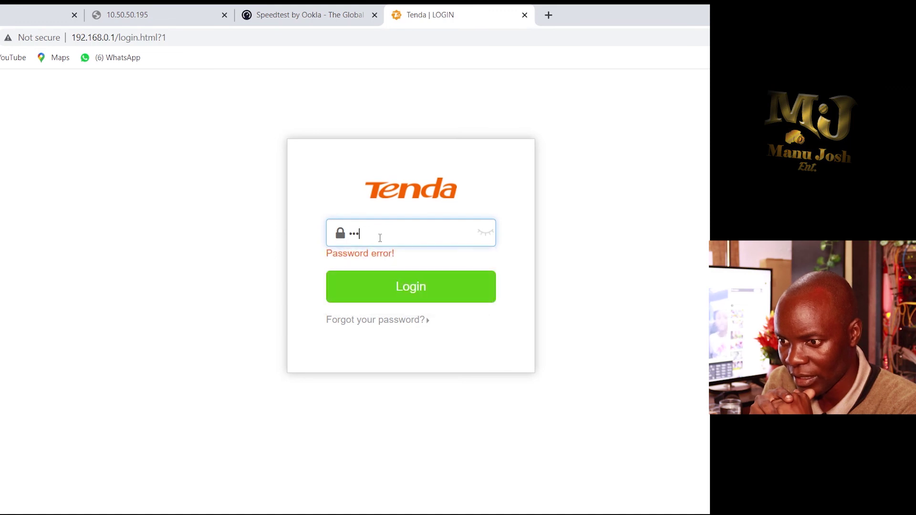
pyautogui.write('min')
pyautogui.click(388, 295)
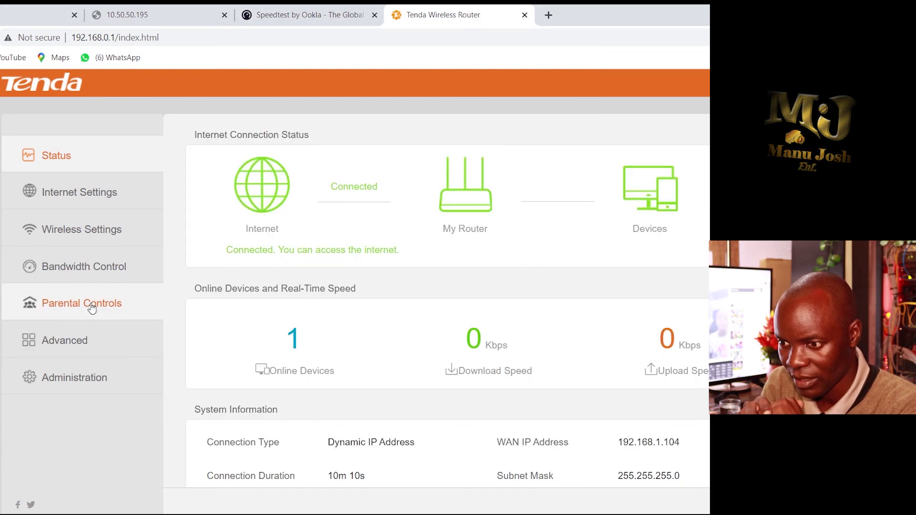
# - Limit DESKTOP's download and upload to 30 Mbps each, save, and start a Speedtest run
pyautogui.click(104, 272)
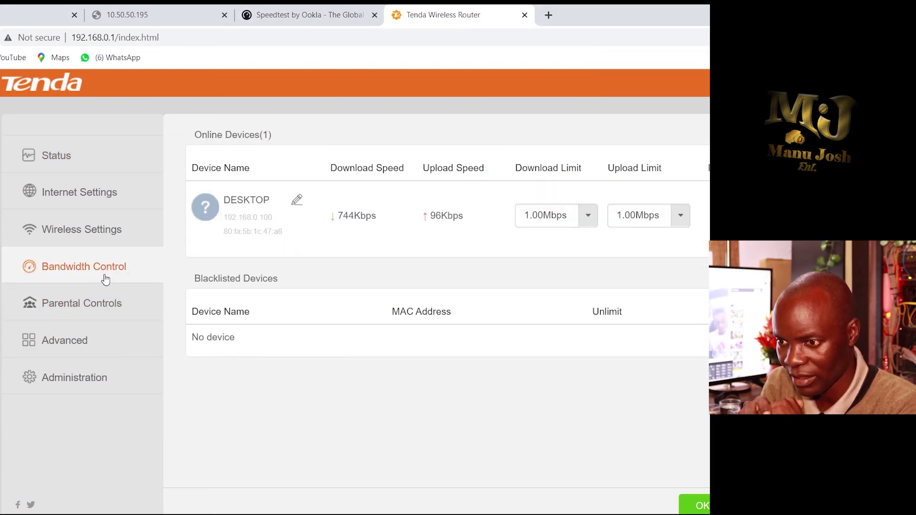
pyautogui.click(587, 218)
pyautogui.doubleClick(535, 219)
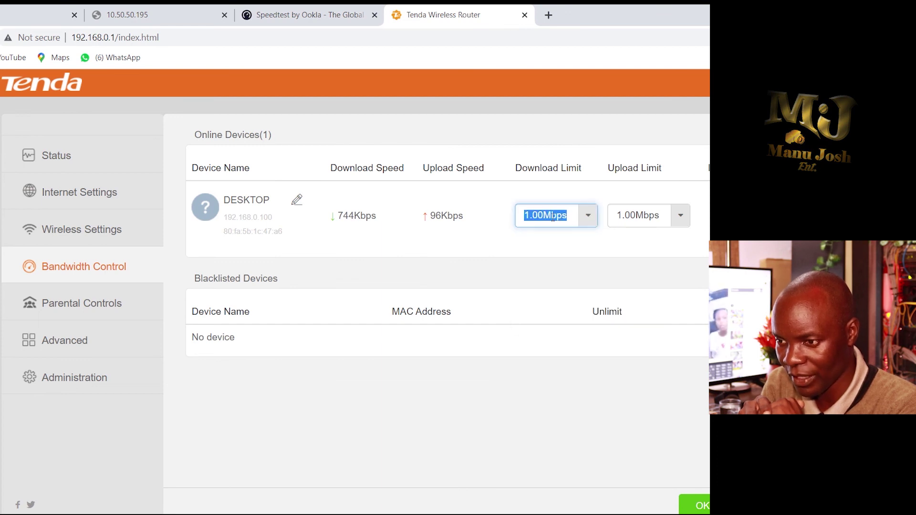
pyautogui.press('BackSpace')
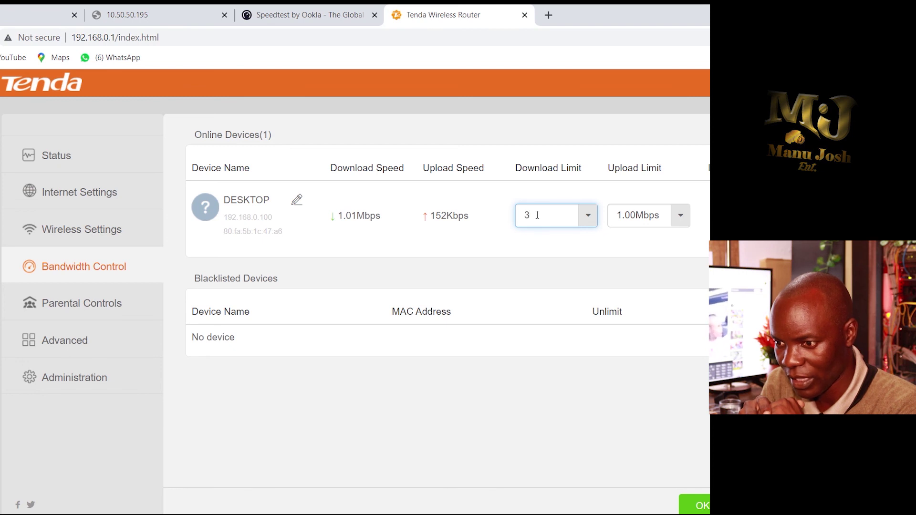
pyautogui.click(591, 252)
pyautogui.doubleClick(653, 218)
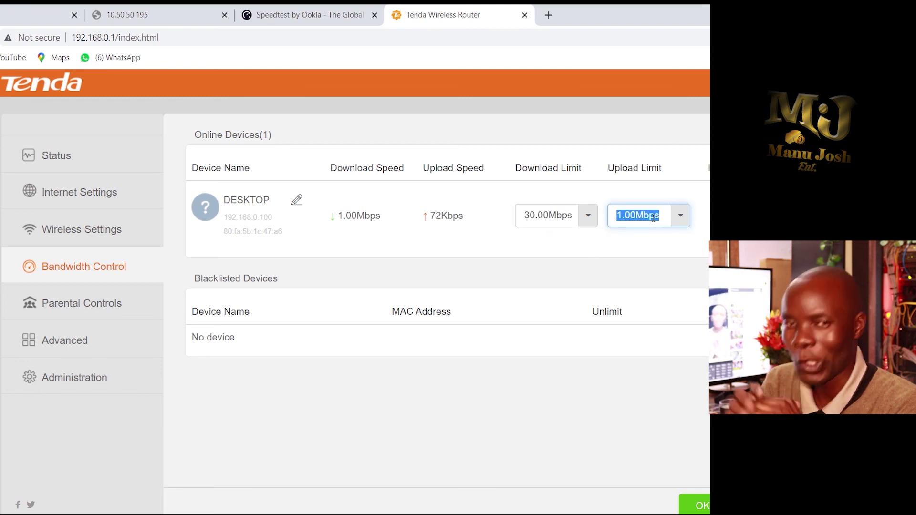
pyautogui.press('BackSpace')
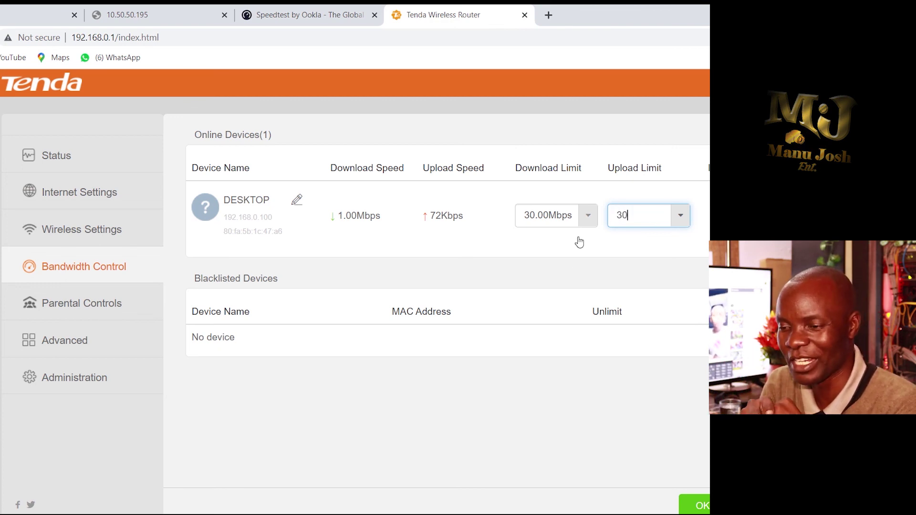
pyautogui.click(574, 273)
pyautogui.click(694, 505)
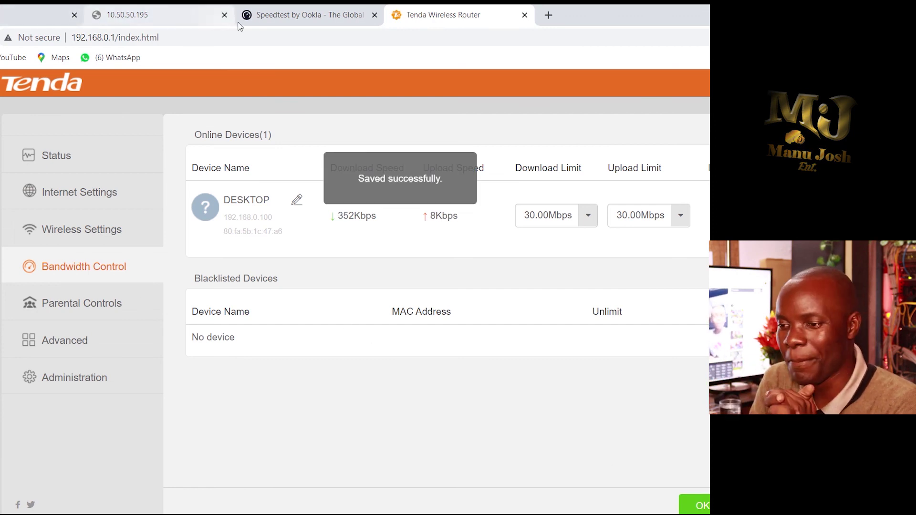
pyautogui.click(279, 12)
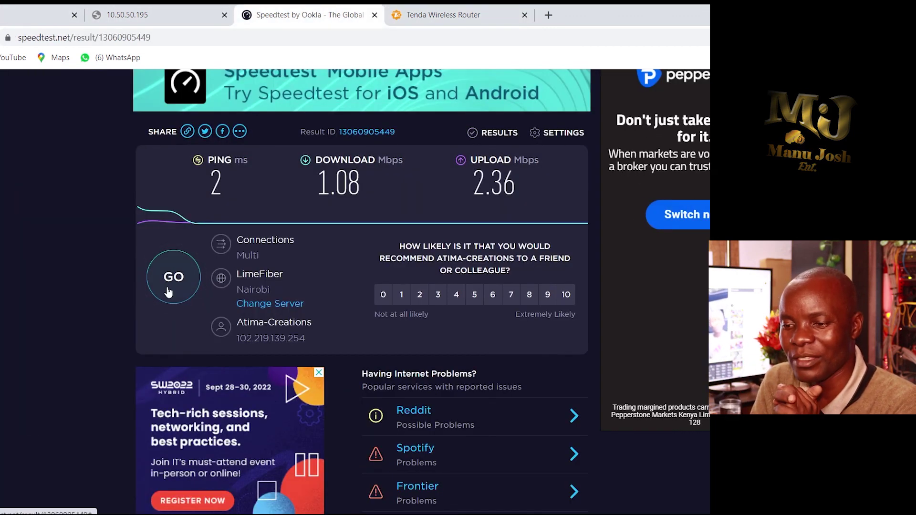
pyautogui.click(168, 289)
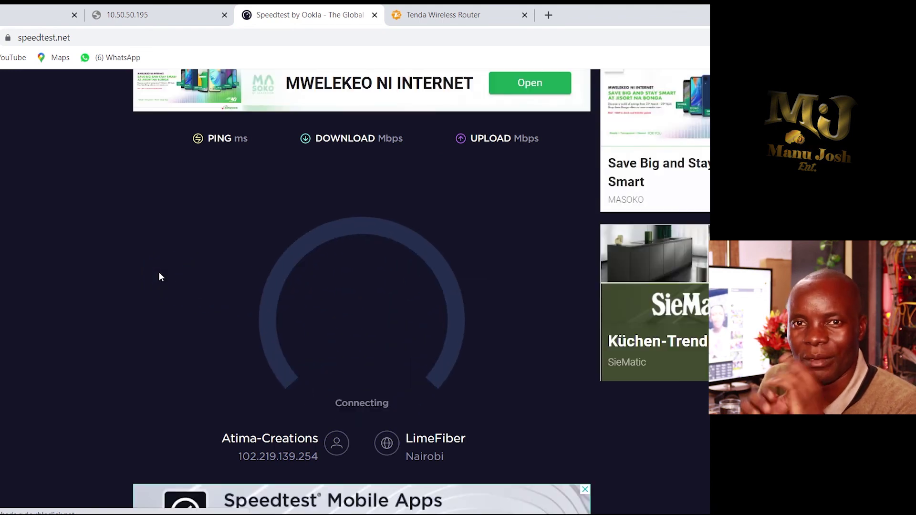